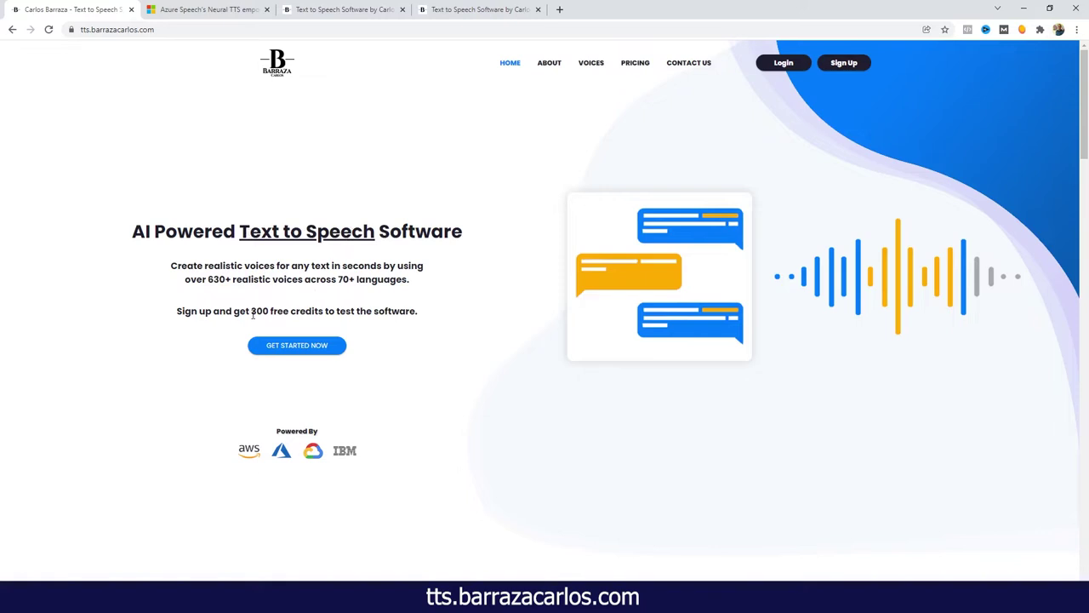
Highlight the '300 free credits' offer on the homepage
left_click_drag(253, 315, 270, 313)
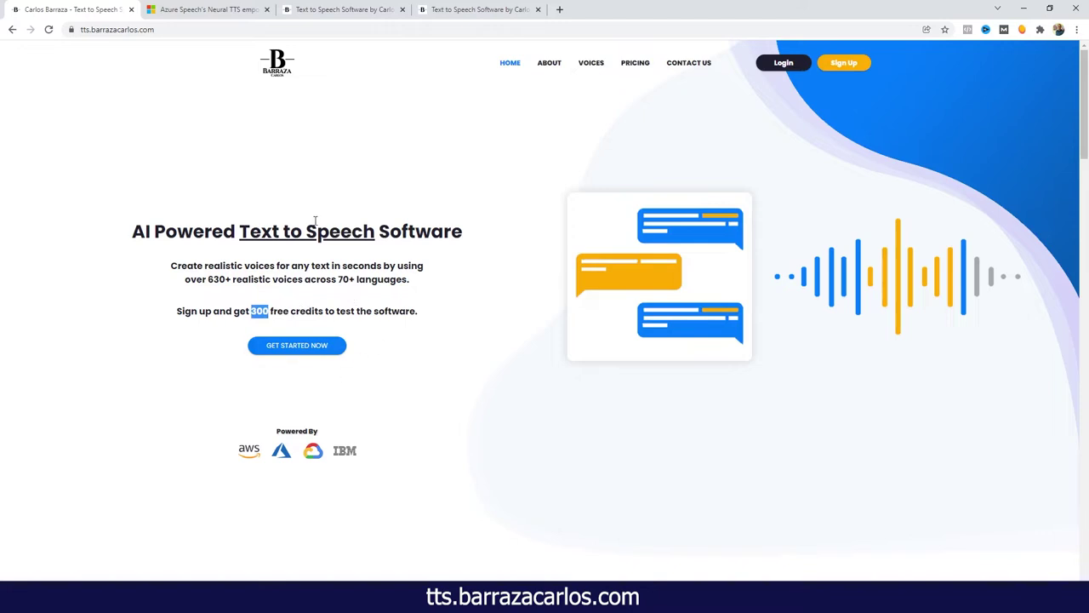
Leave the sign-up form via the Synthesize Text tab and switch to the Azure neural TTS blog
left_click(830, 66)
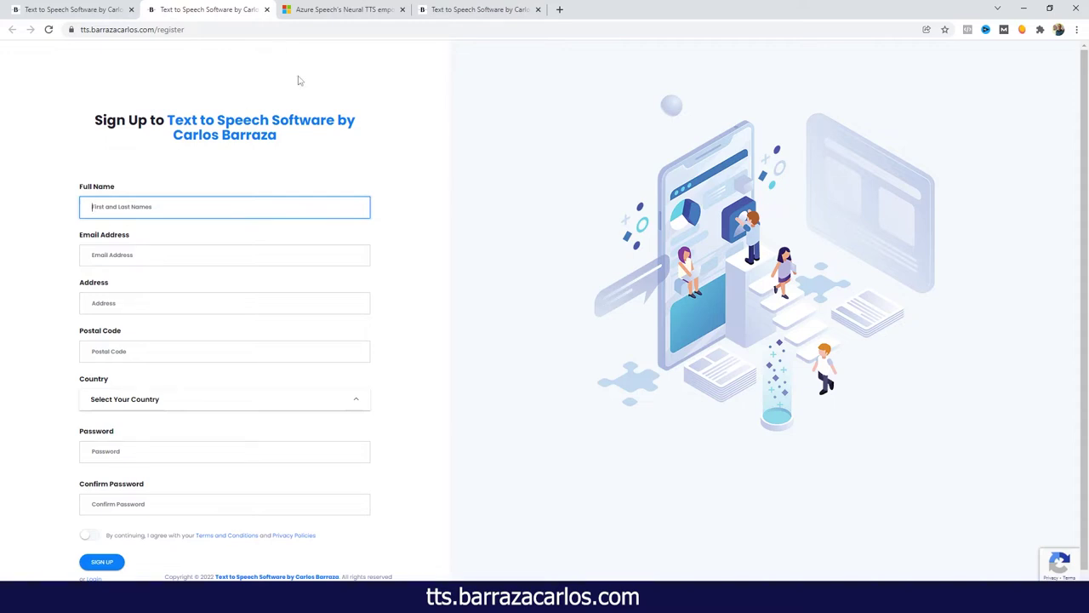
left_click(479, 8)
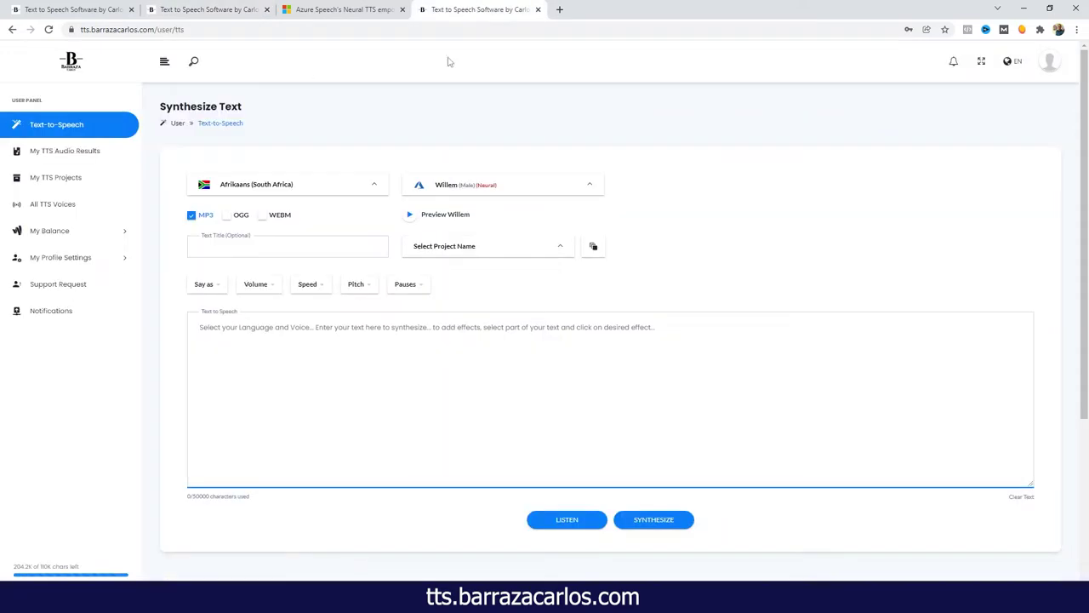
key("ctrl+shift+Tab")
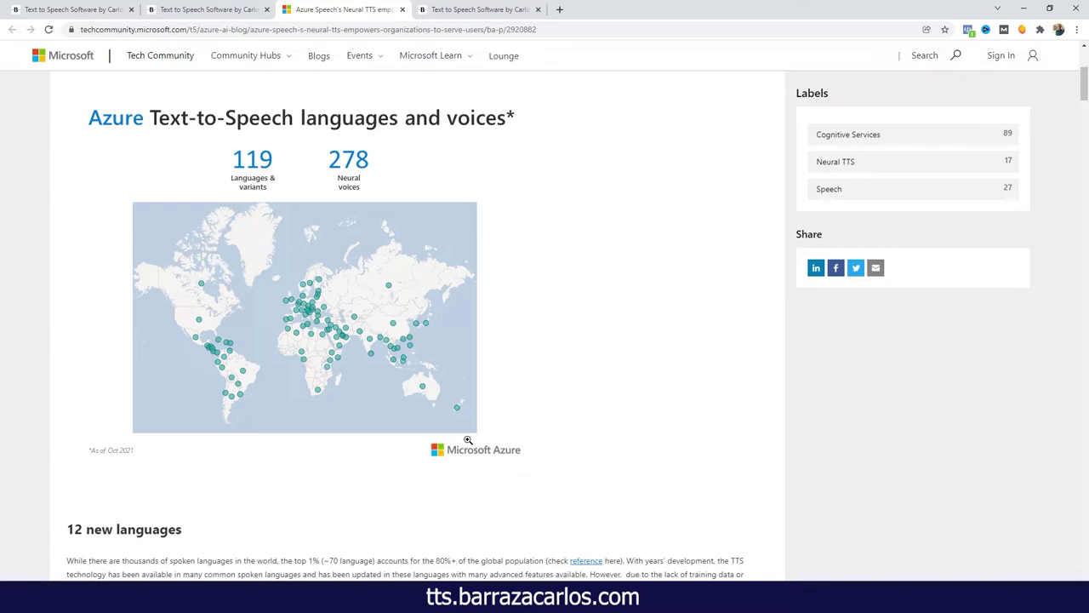
scroll(406, 445, "down", 3)
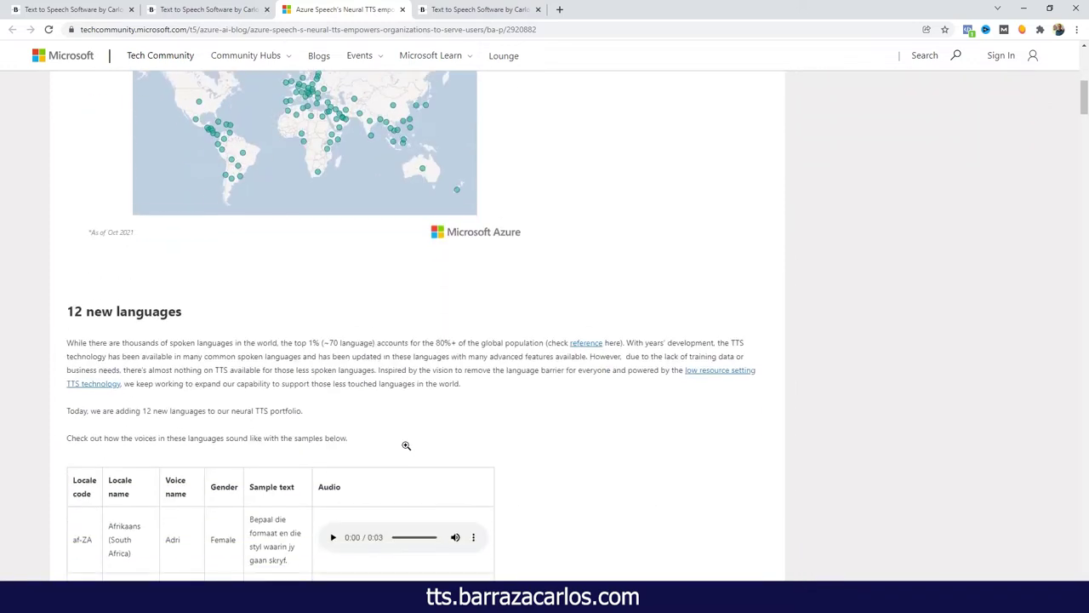
scroll(406, 445, "down", 4)
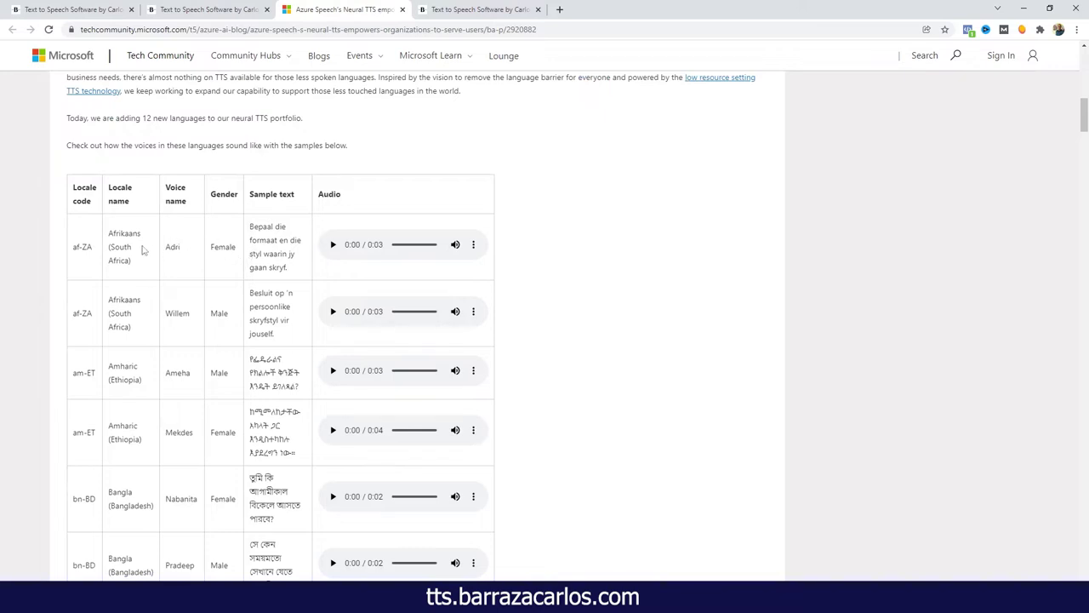
scroll(147, 271, "down", 2)
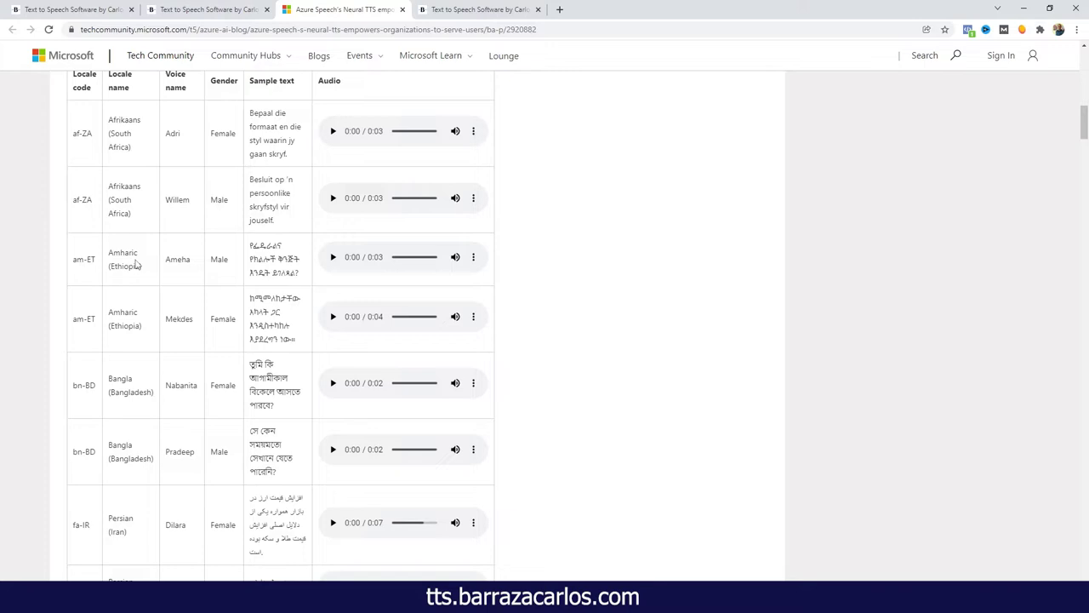
scroll(138, 379, "down", 1)
scroll(138, 378, "down", 4)
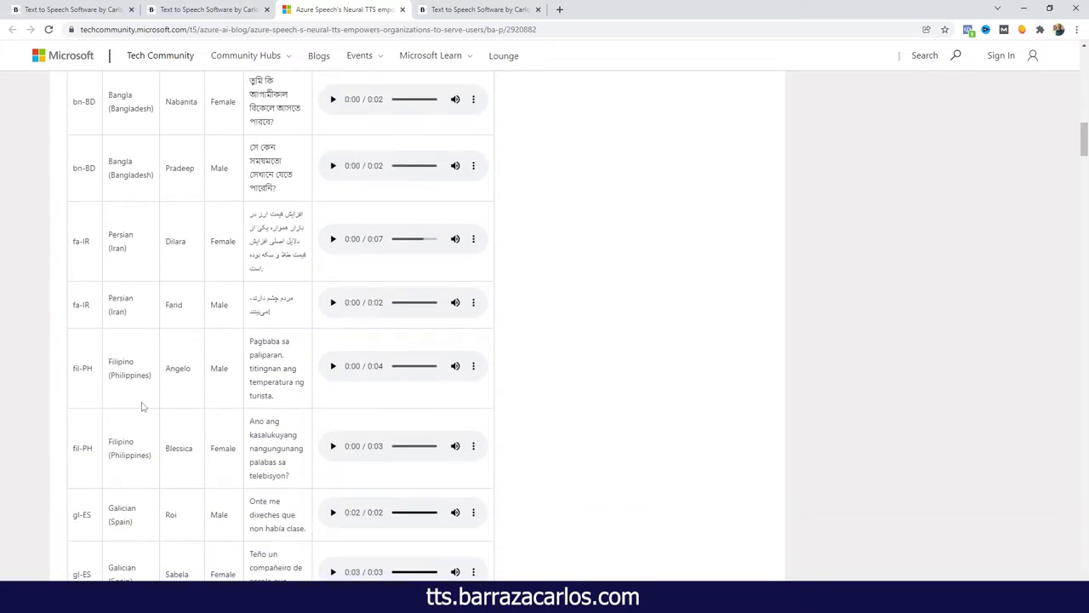
scroll(141, 406, "down", 4)
scroll(141, 406, "down", 2)
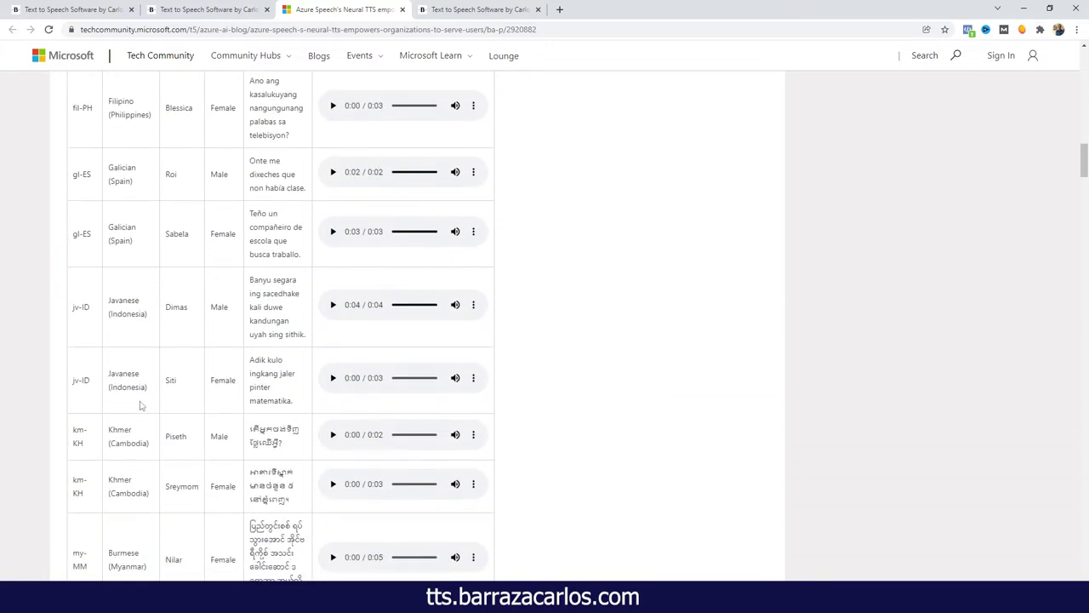
scroll(153, 331, "down", 3)
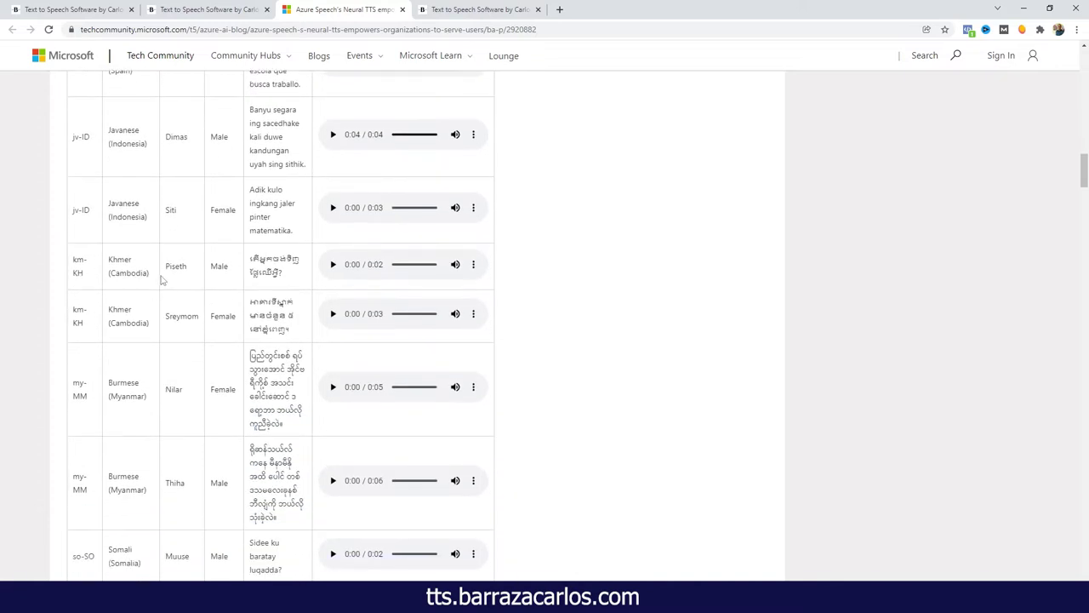
scroll(150, 399, "down", 8)
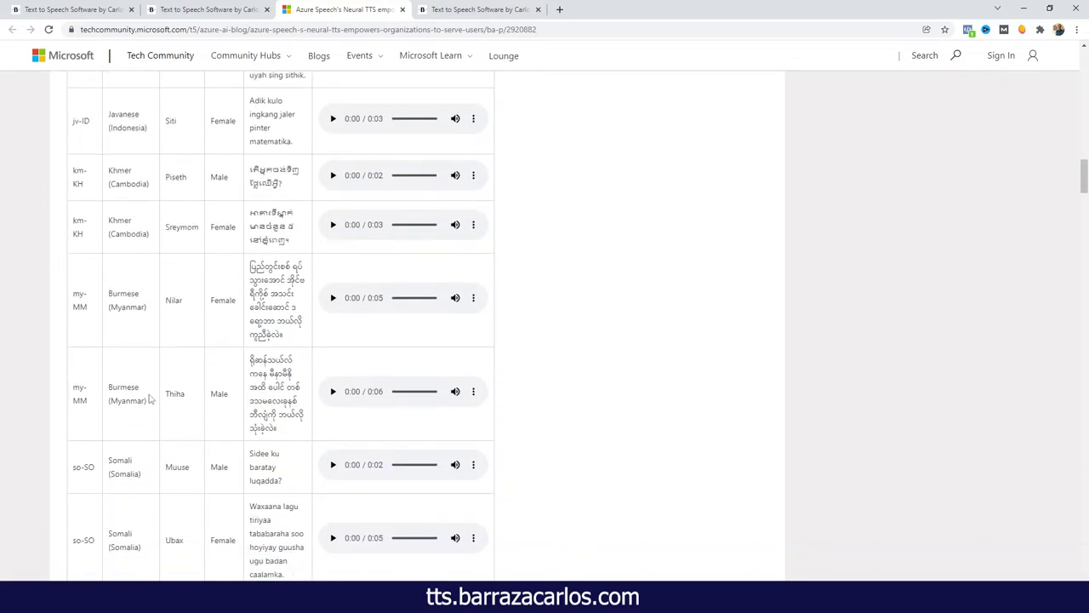
scroll(155, 374, "down", 2)
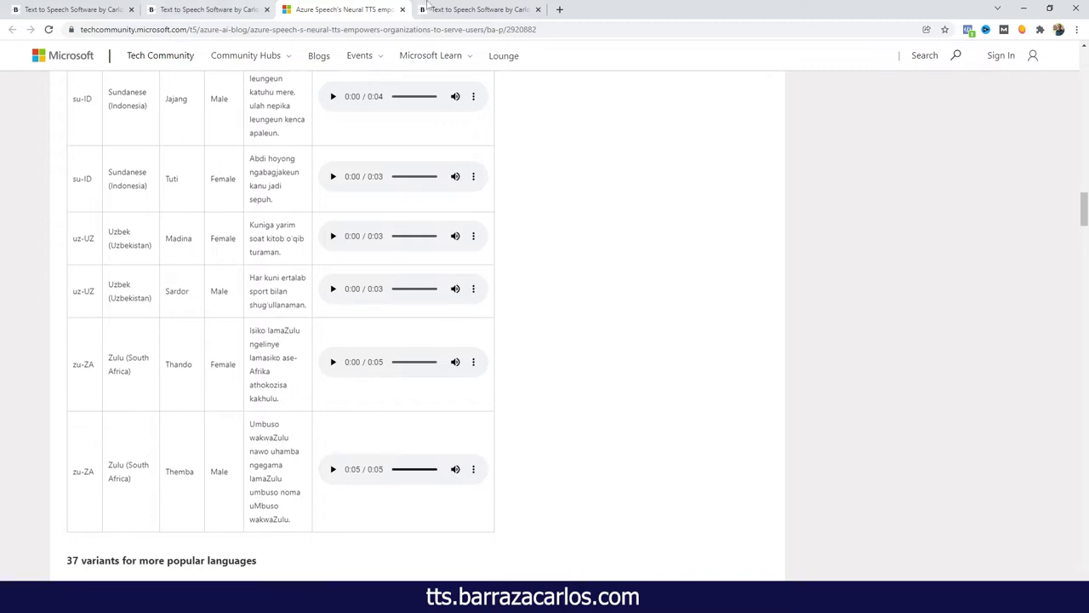
Set Afrikaans (South Africa) with the male neural voice Willem and play its preview
left_click(428, 8)
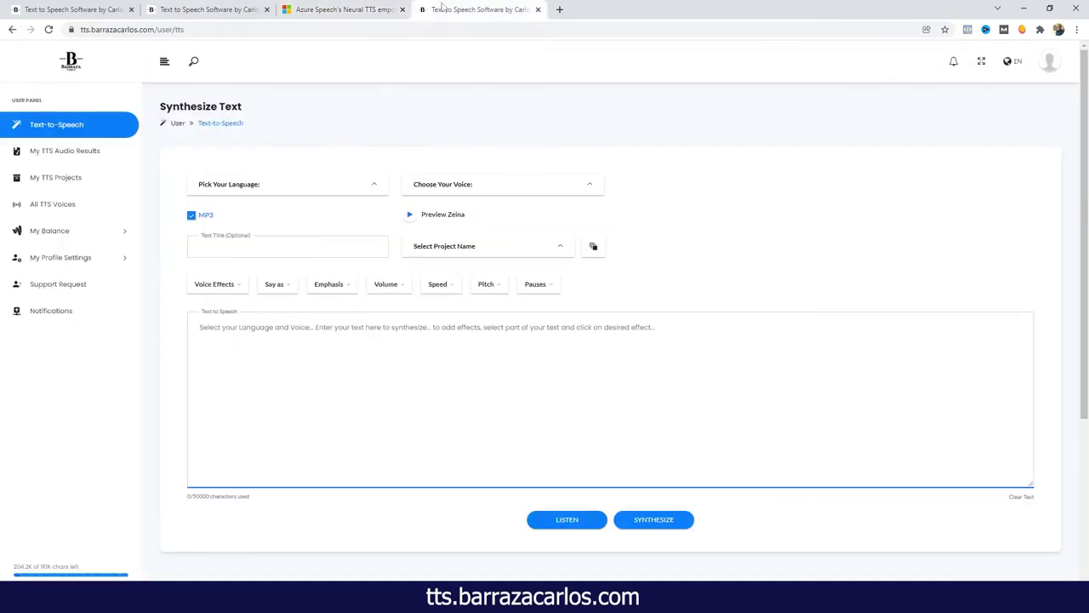
left_click(366, 184)
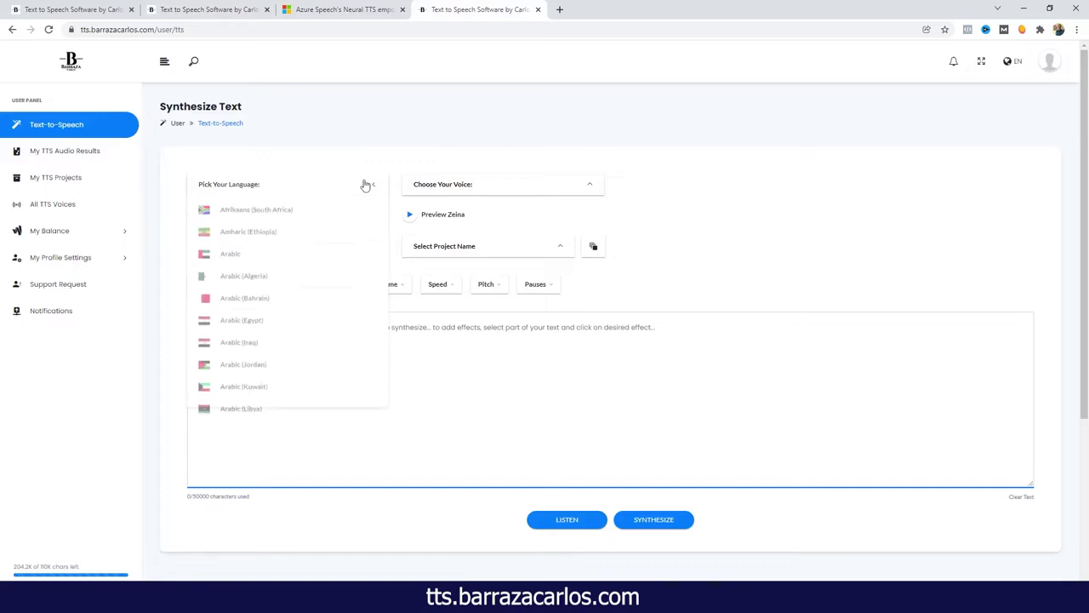
left_click(306, 211)
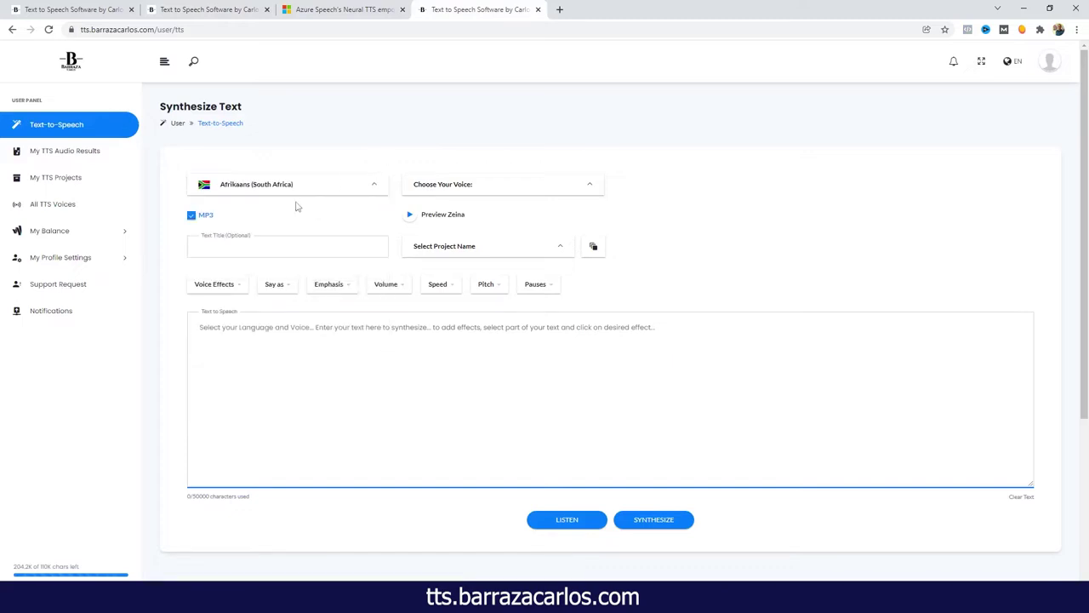
left_click(451, 188)
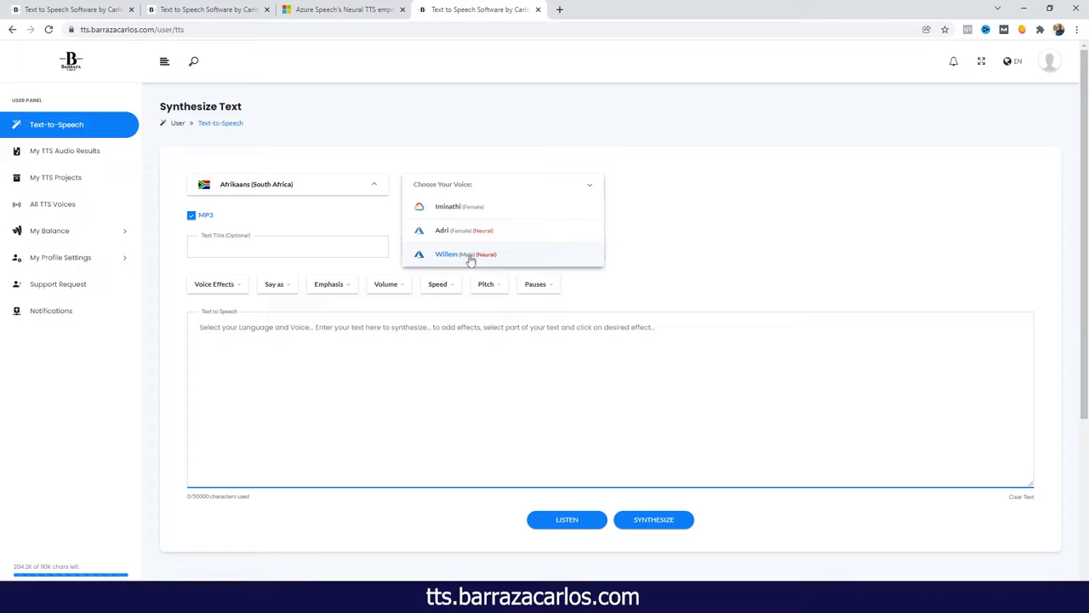
left_click(469, 257)
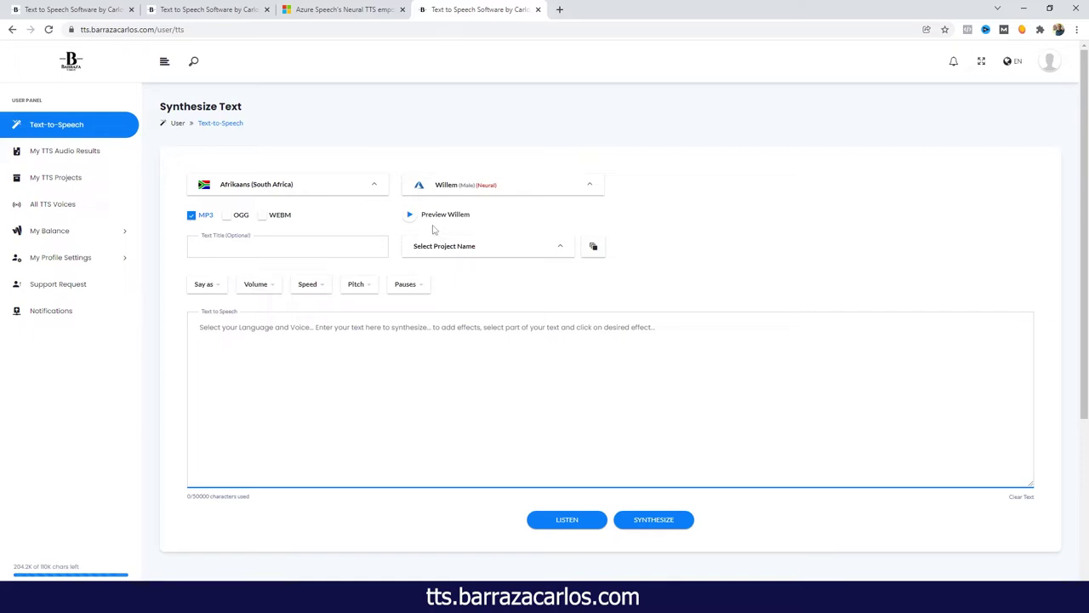
left_click(410, 215)
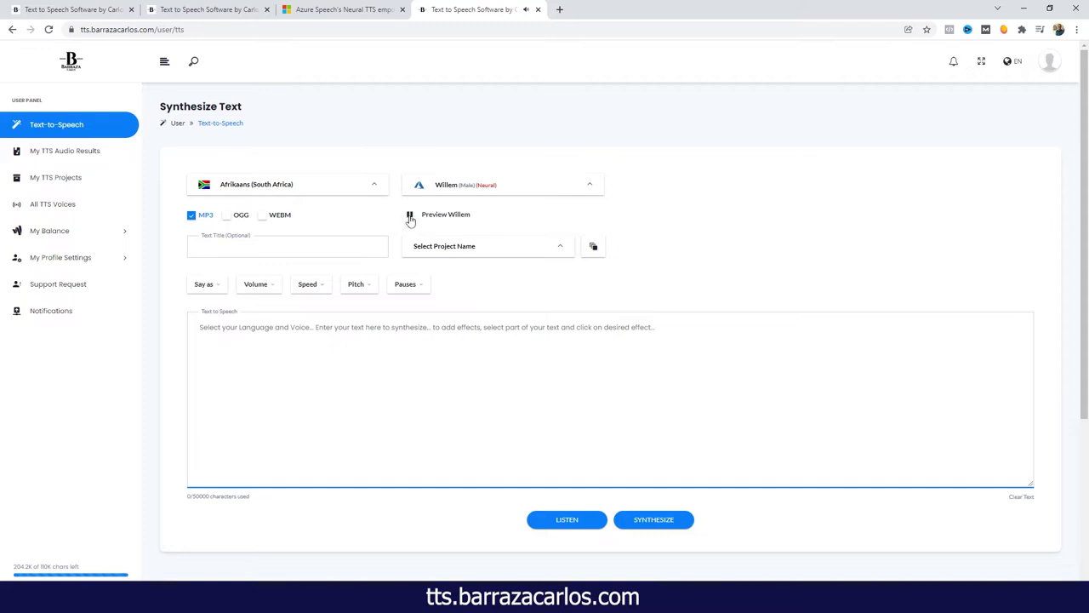
Switch to Filipino (Philippines) with the female neural voice Blessica and play its preview
left_click(370, 191)
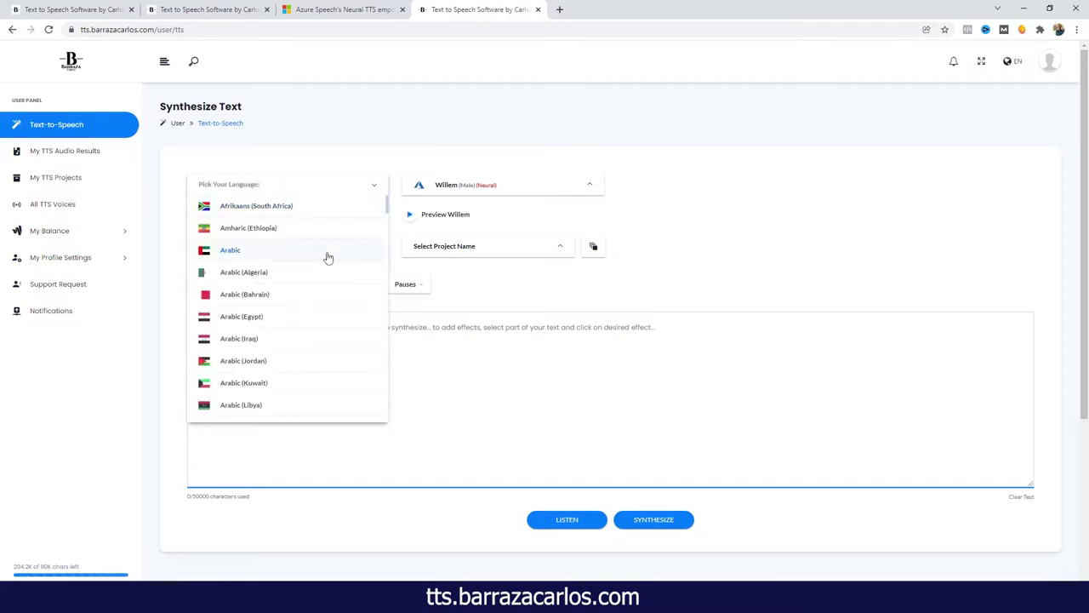
scroll(330, 255, "down", 3)
scroll(328, 255, "down", 5)
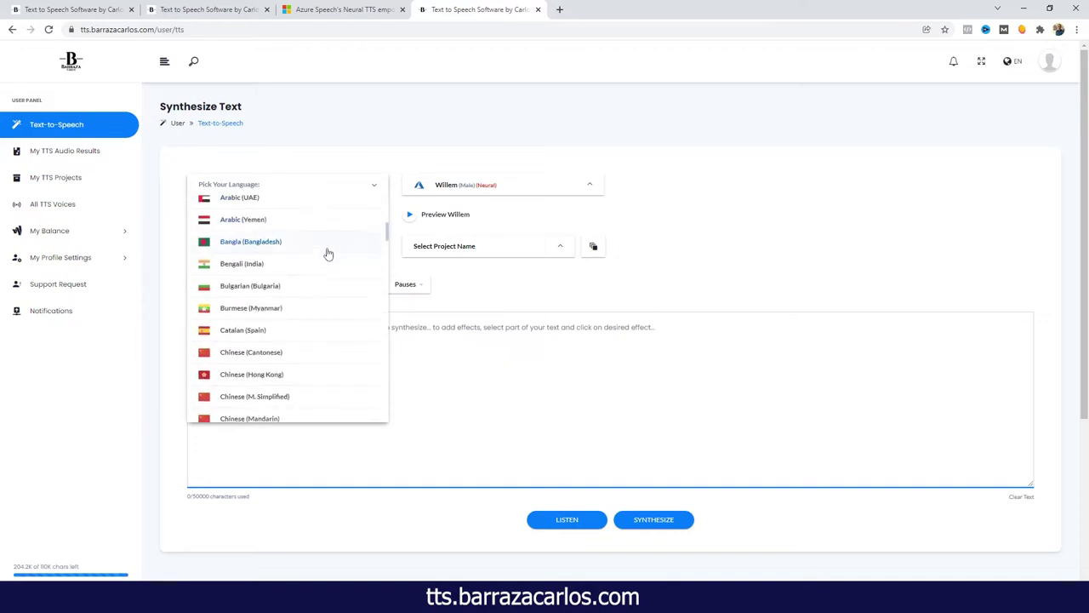
scroll(321, 255, "down", 5)
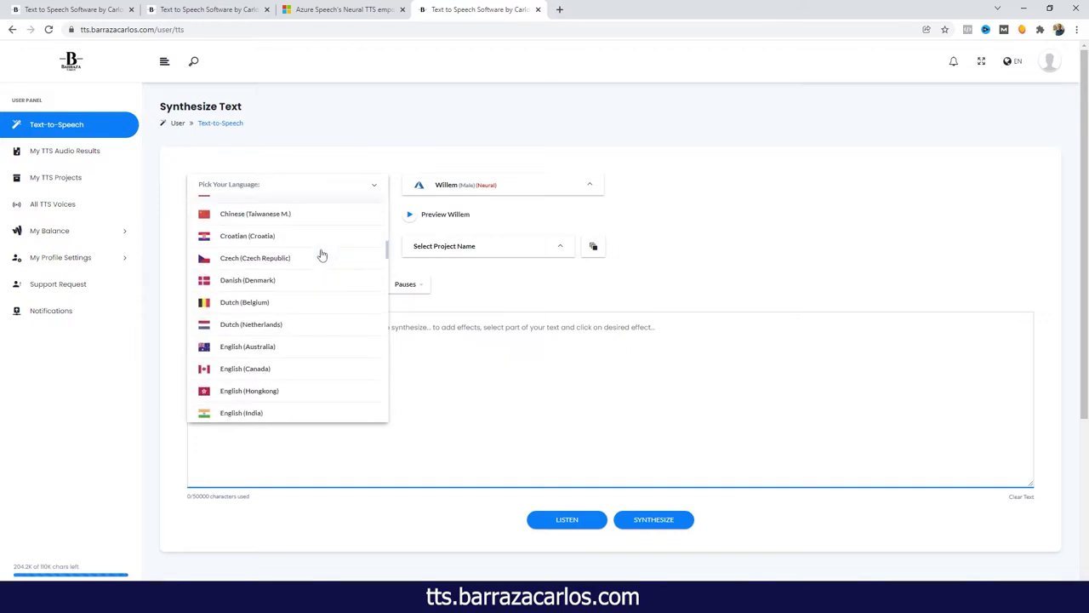
scroll(322, 254, "down", 3)
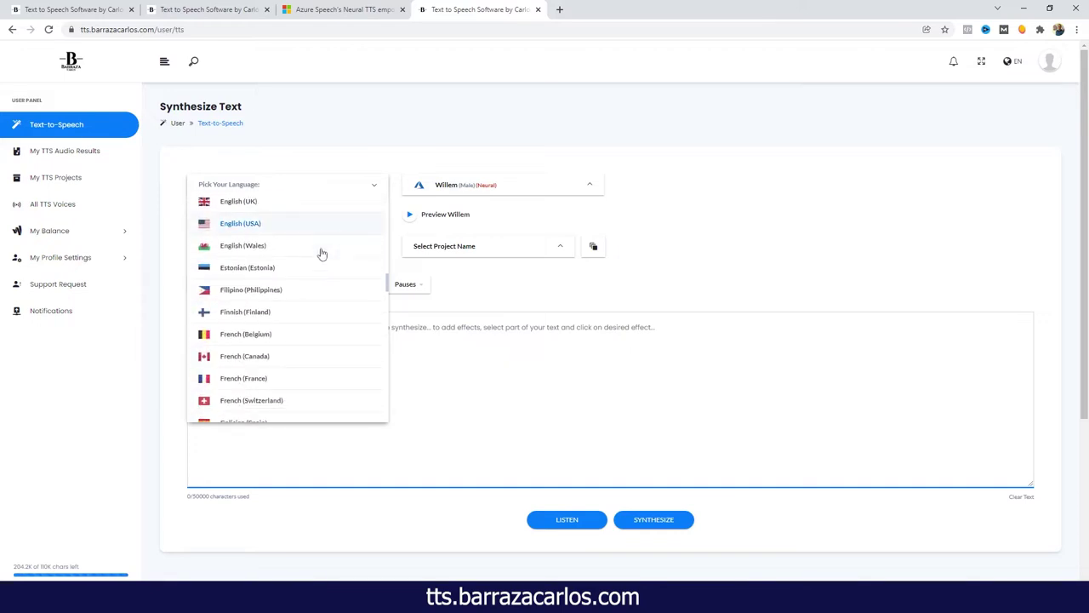
left_click(312, 306)
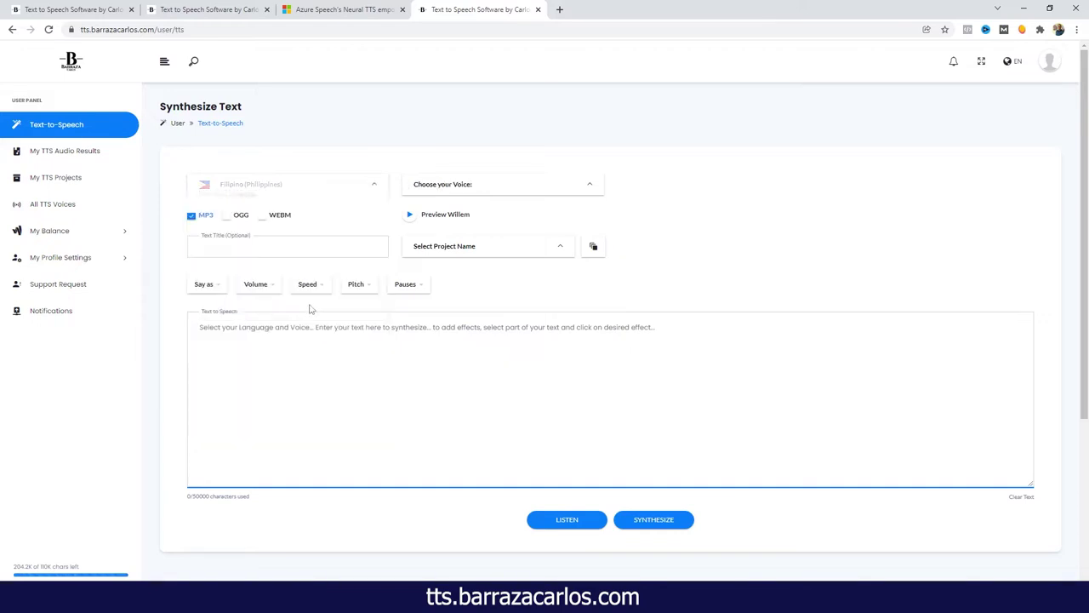
left_click(445, 193)
scroll(439, 238, "down", 1)
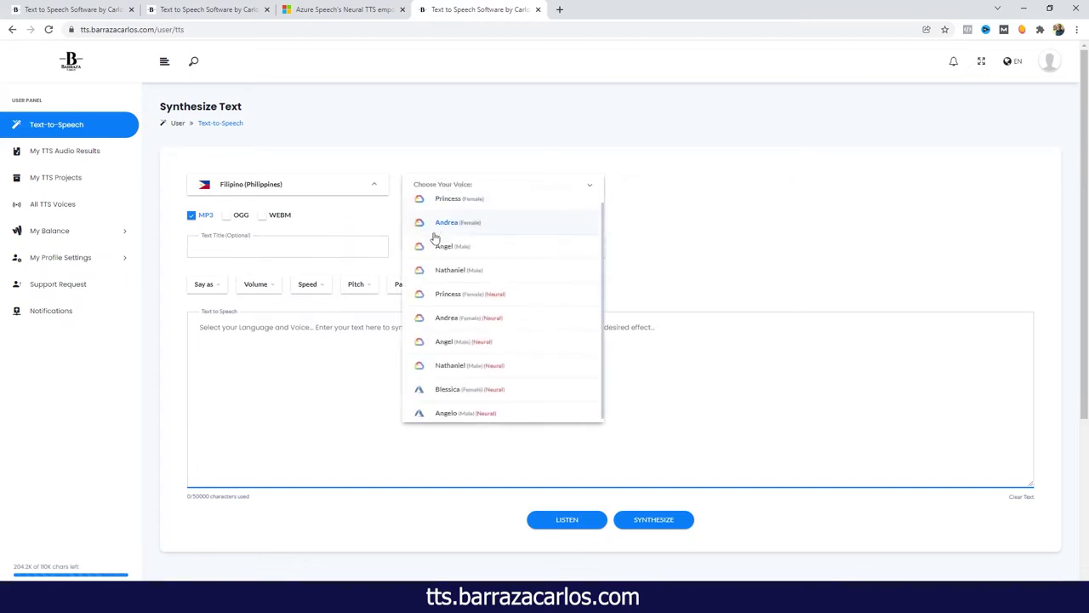
left_click(446, 387)
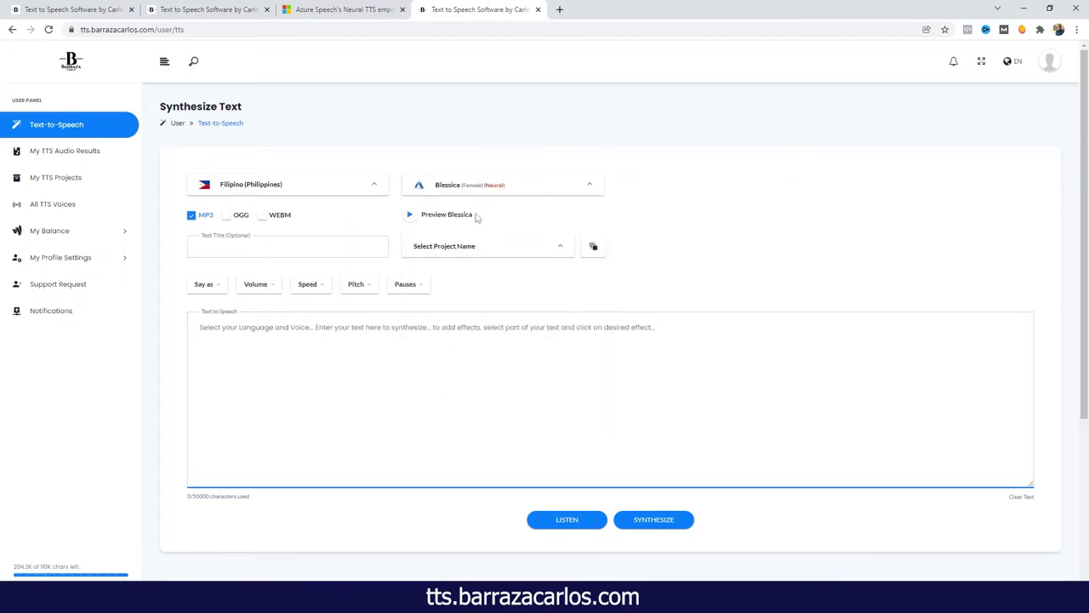
left_click(410, 217)
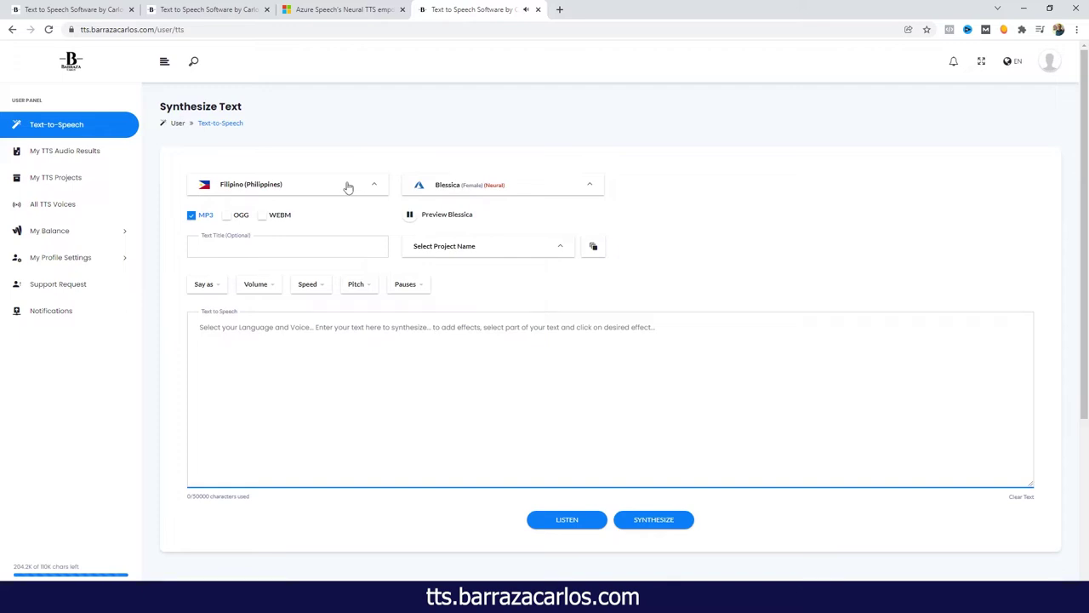
Stop the Blessica preview and browse the language list, keeping Filipino (Philippines)
left_click(410, 215)
left_click(367, 188)
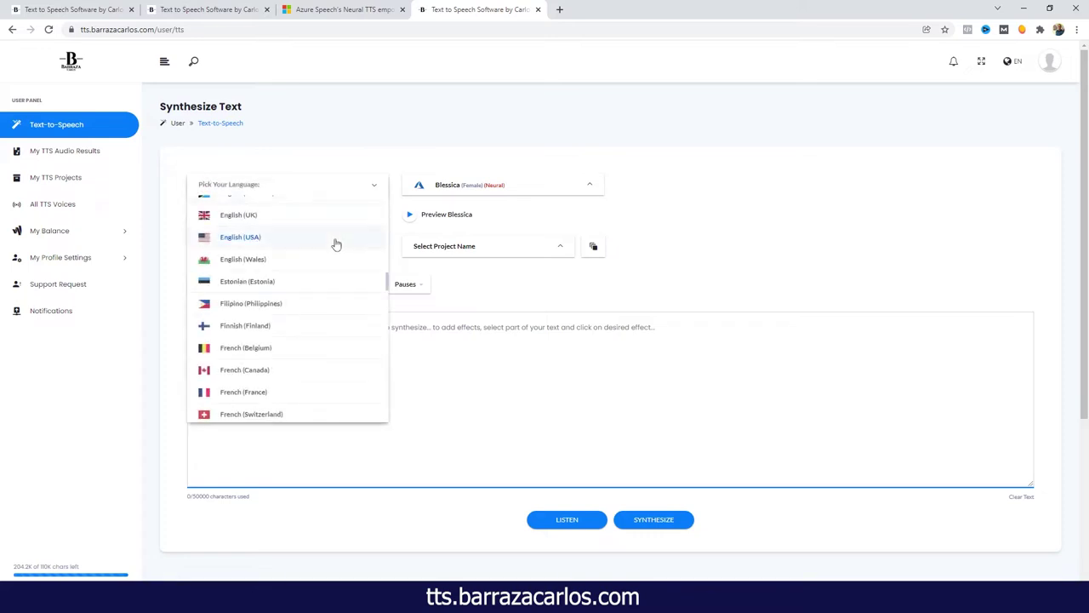
scroll(336, 244, "down", 5)
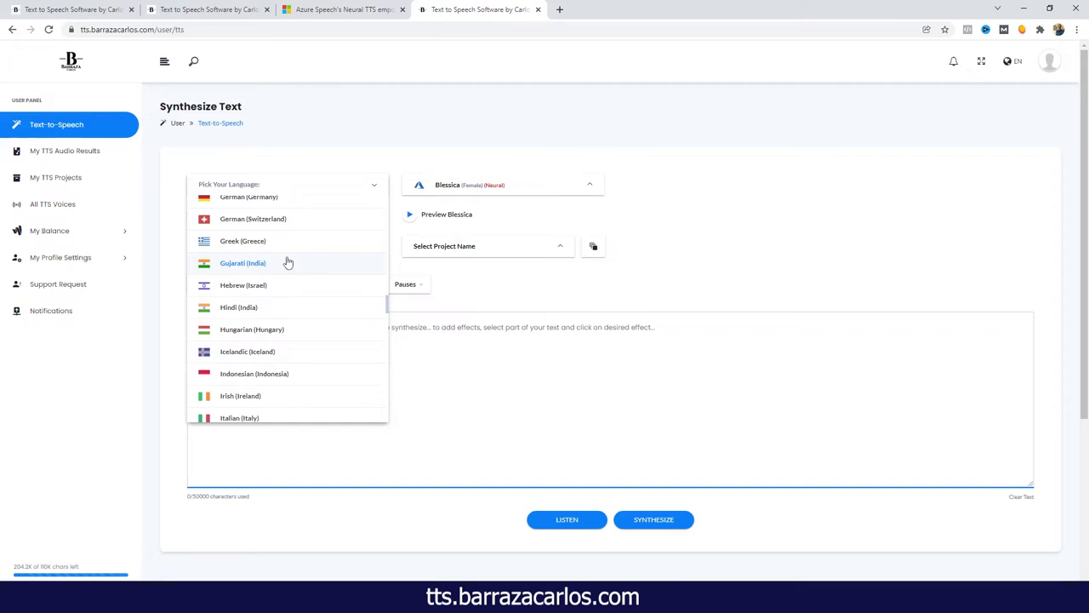
left_click(398, 173)
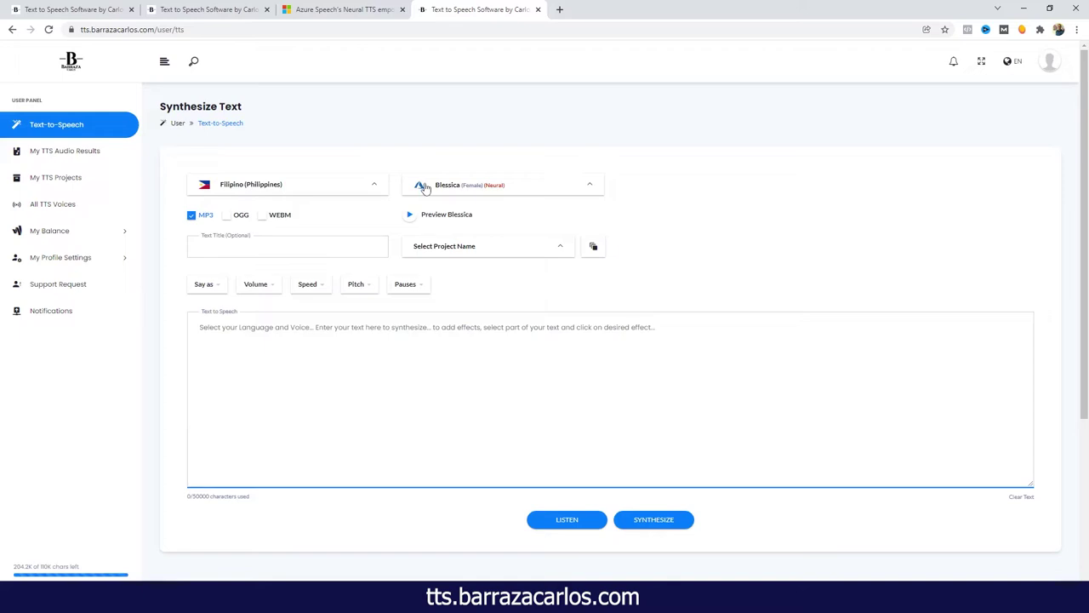
Change the Filipino voice from Blessica to Princess (Female) and play her sample
left_click(425, 187)
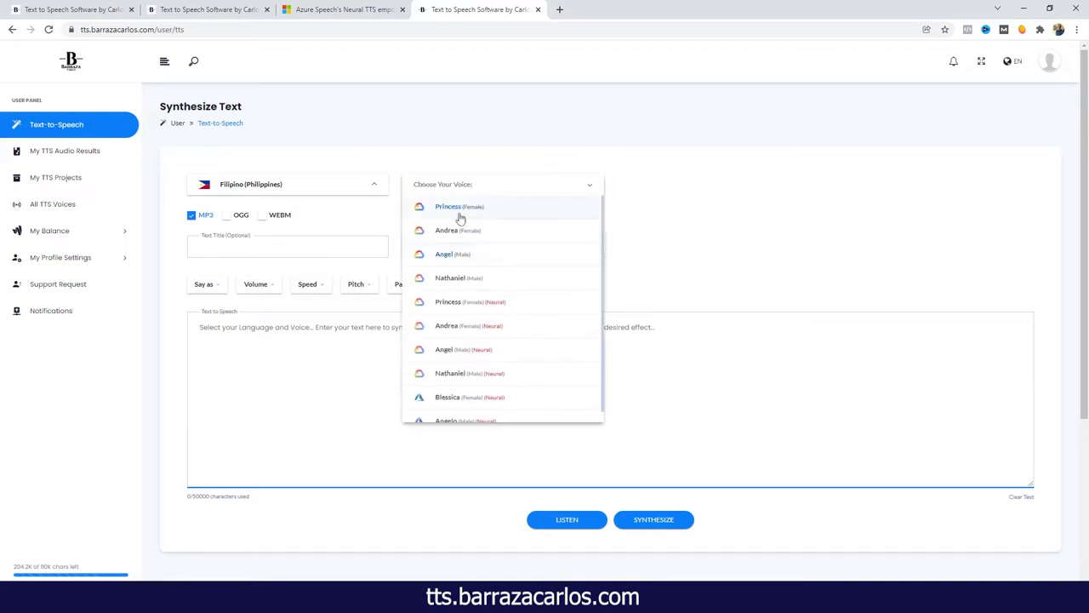
left_click(470, 217)
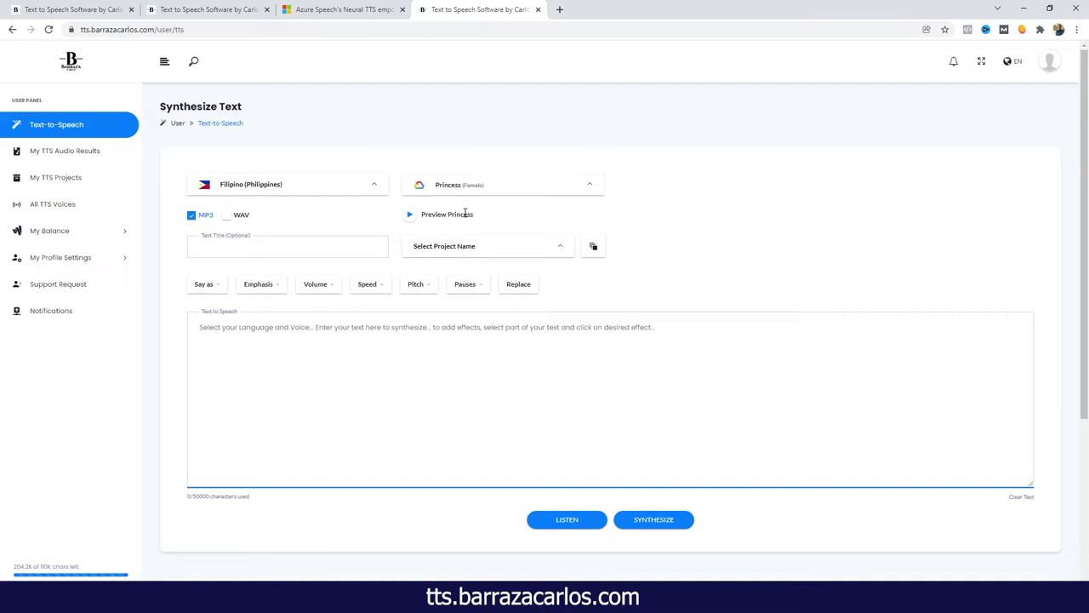
left_click(411, 218)
Scroll the language list and select Javanese (Indonesia)
left_click(377, 189)
scroll(294, 259, "down", 3)
scroll(300, 274, "down", 3)
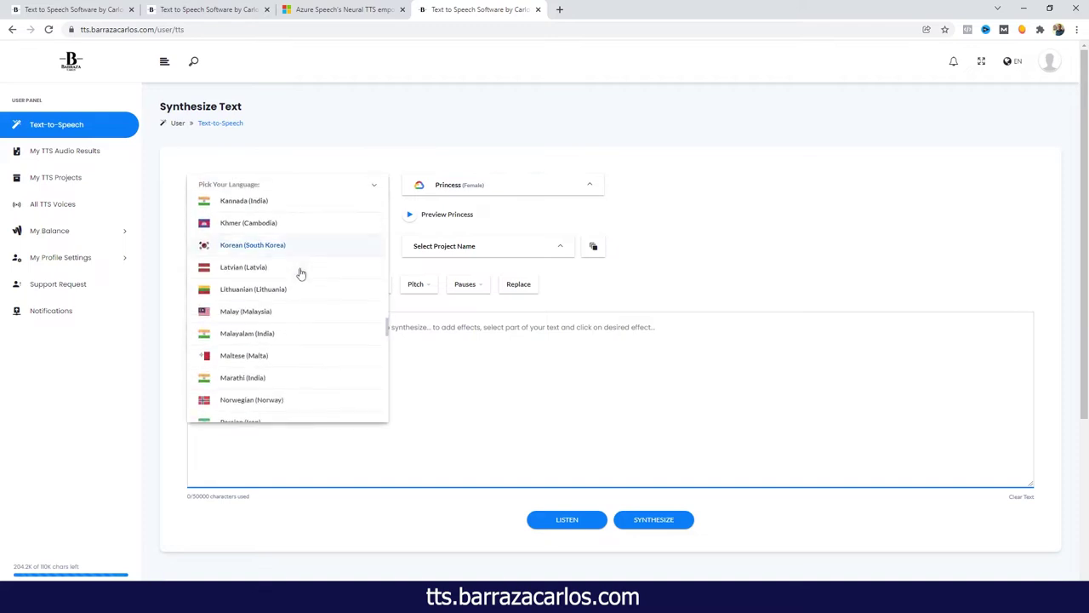
scroll(304, 270, "down", 5)
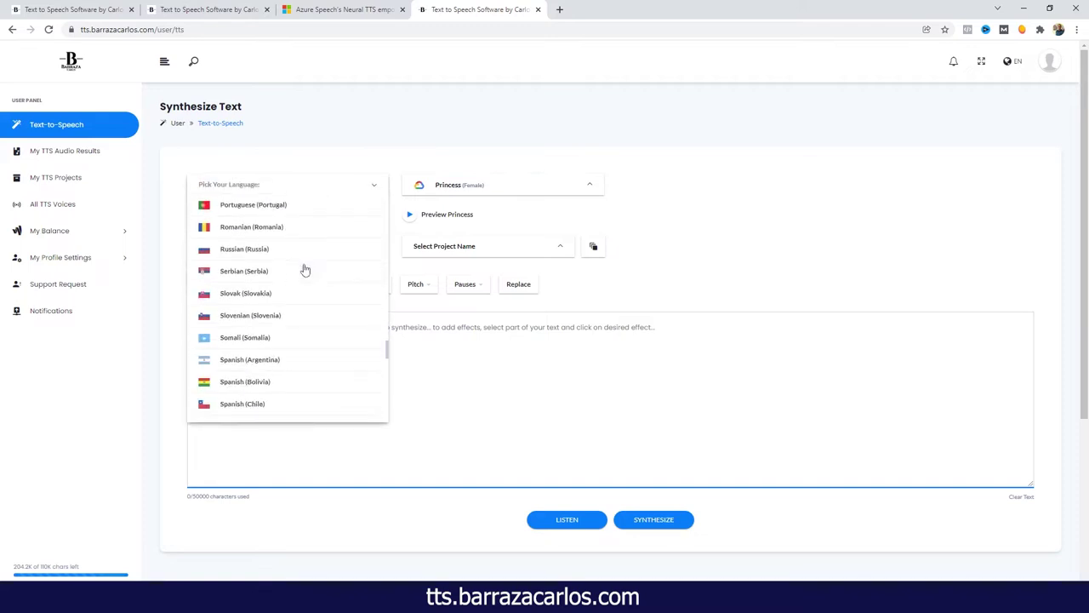
scroll(307, 269, "down", 2)
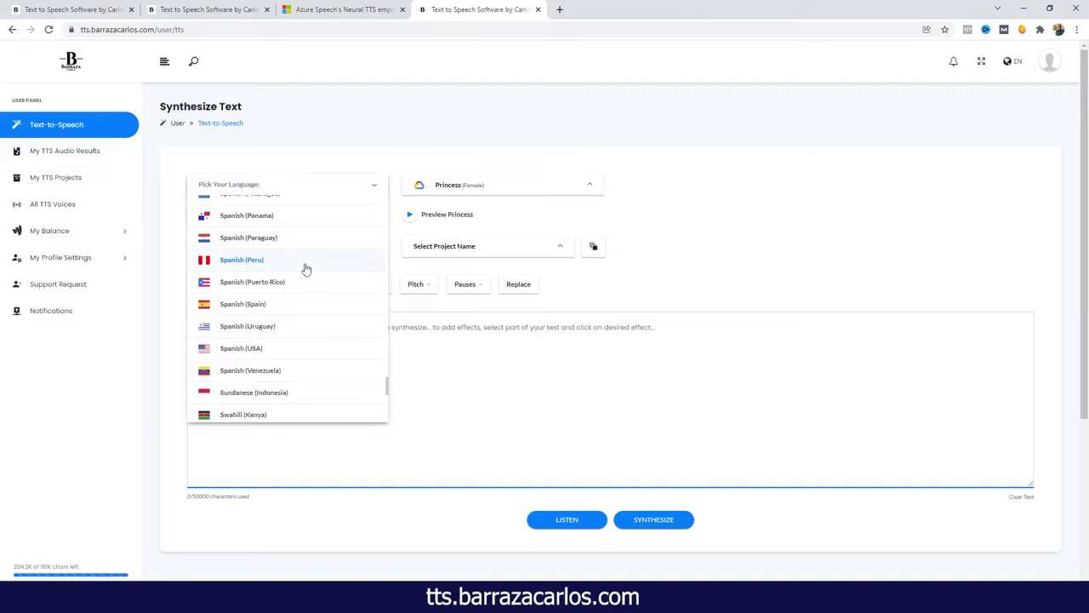
scroll(311, 270, "up", 10)
scroll(318, 272, "down", 2)
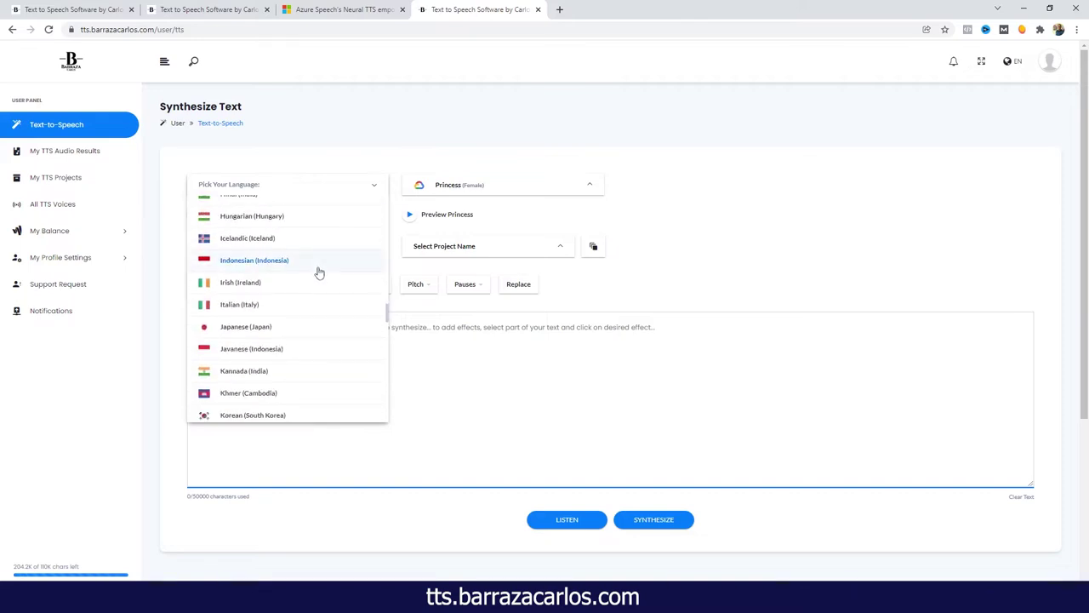
left_click(286, 349)
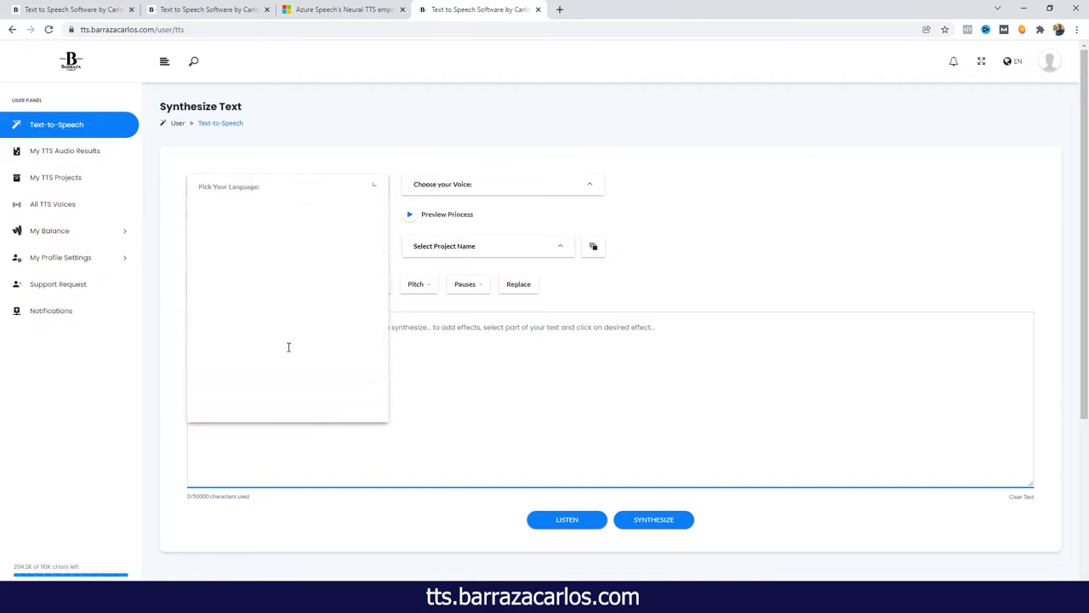
Play and stop the Dimas preview, keeping Dimas as the Javanese voice
left_click(459, 189)
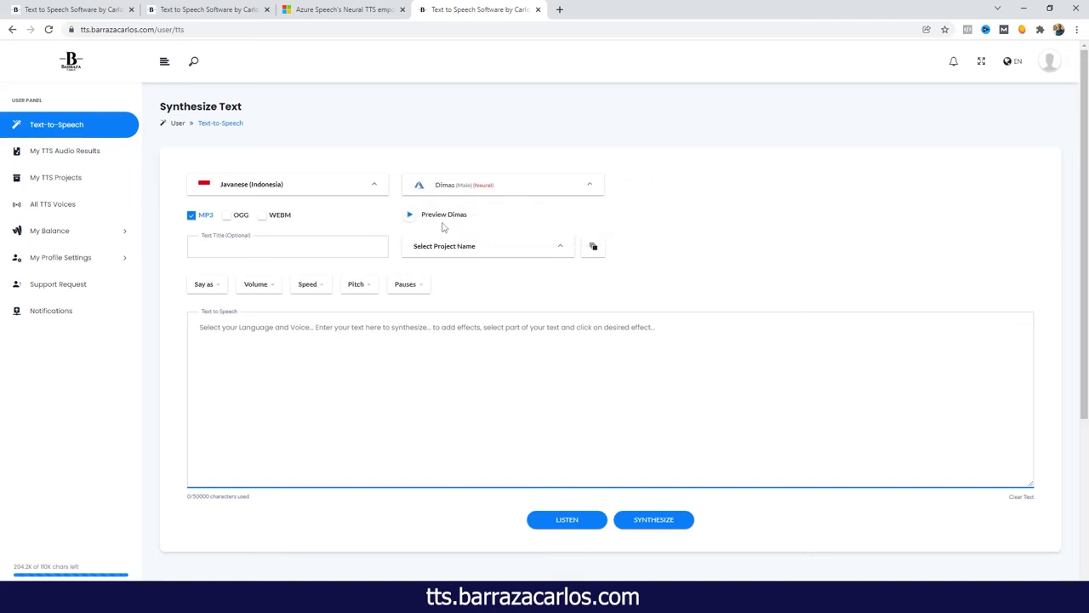
left_click(411, 217)
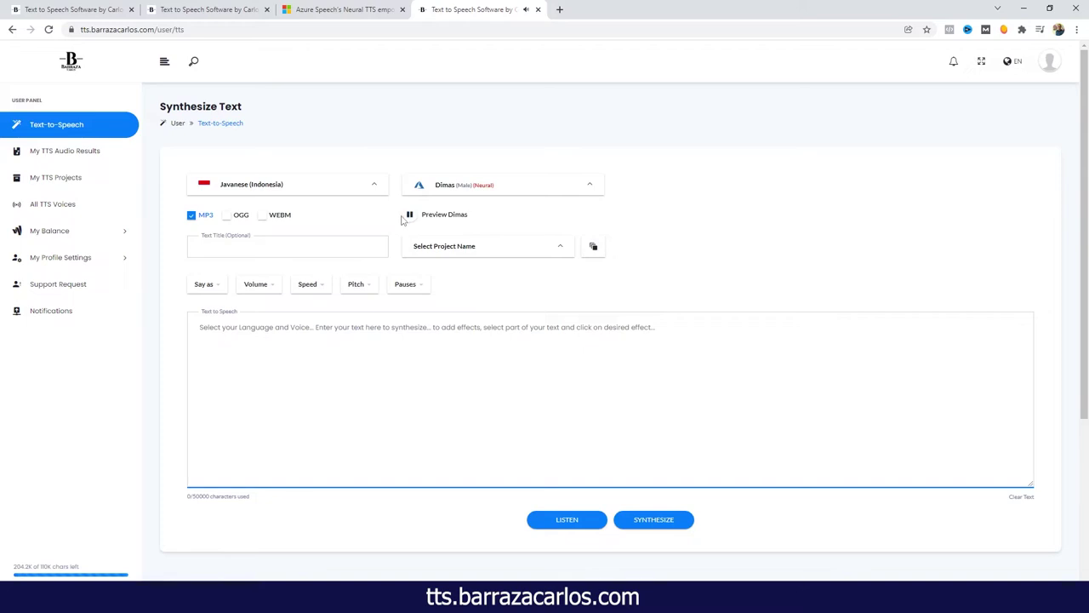
left_click(413, 218)
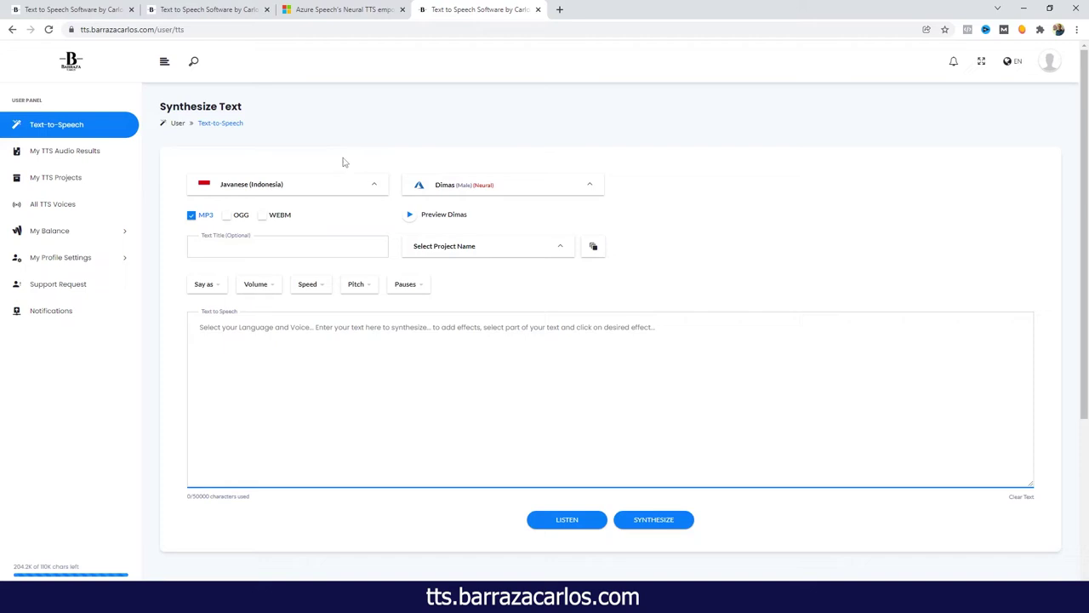
left_click(417, 185)
left_click(395, 161)
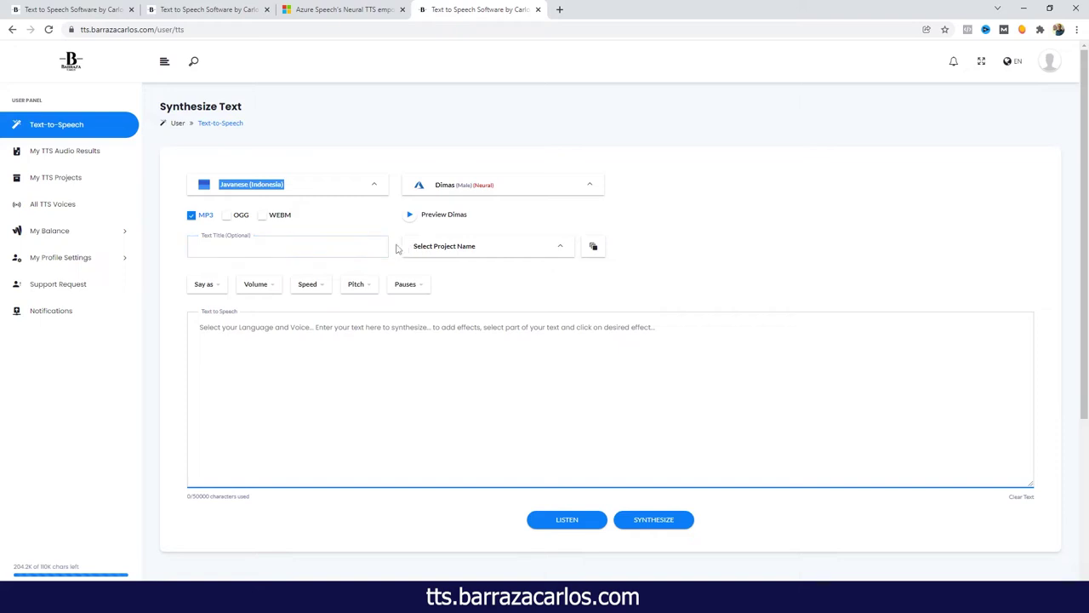
Create a project named 'Sample 1' in My TTS Projects and select it in the project list
left_click(428, 249)
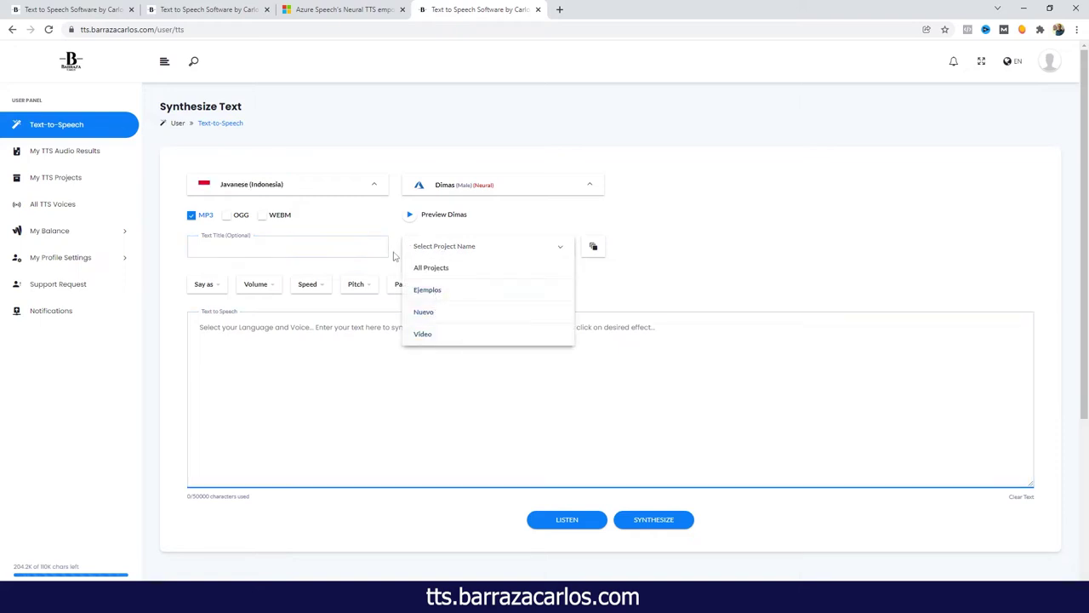
left_click(396, 254)
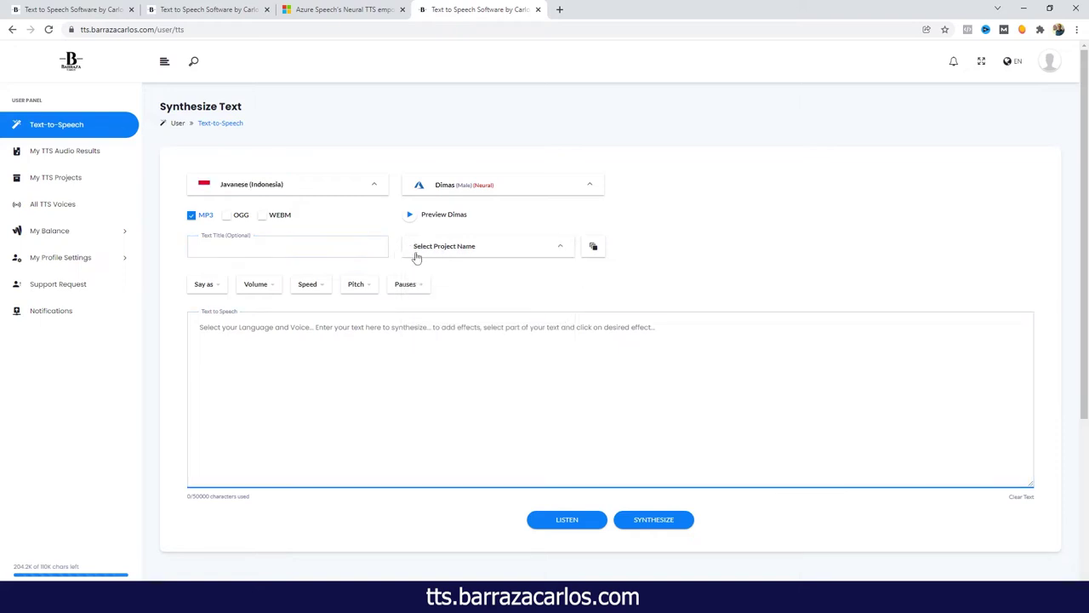
left_click(88, 178)
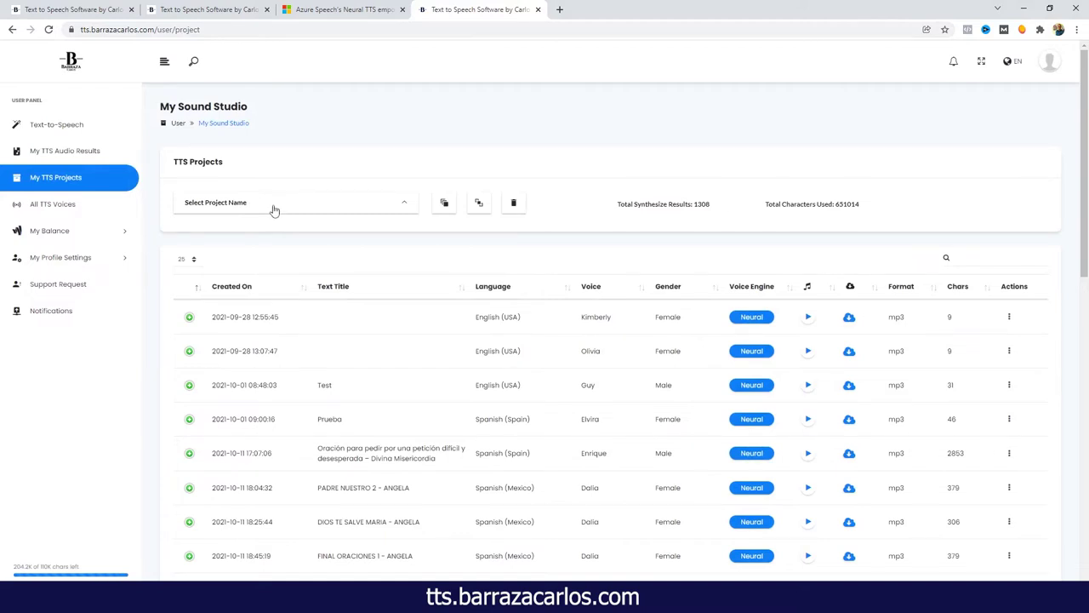
left_click(443, 211)
left_click(446, 311)
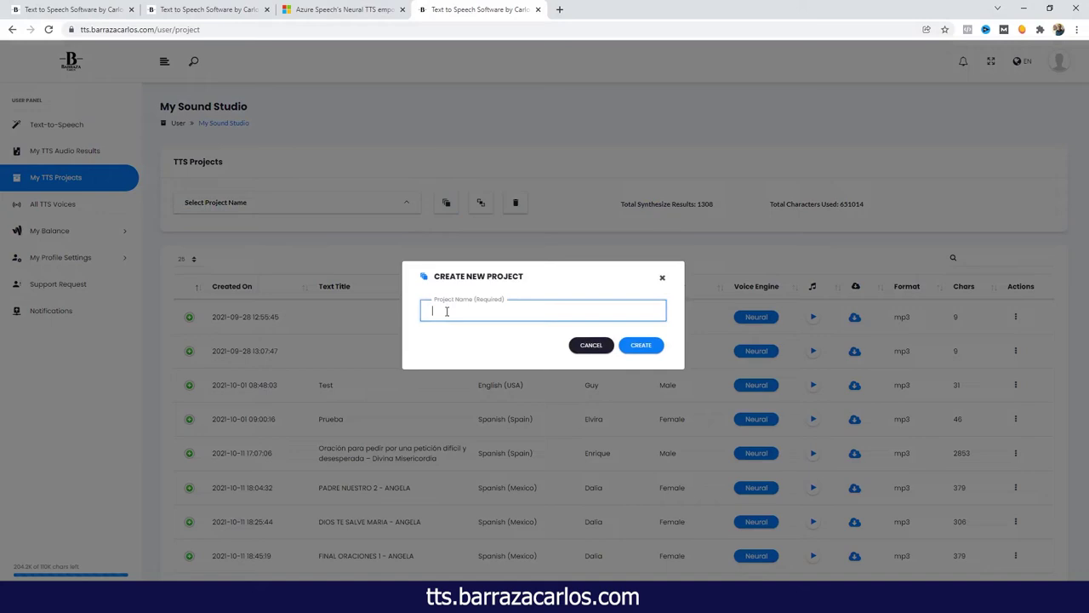
type("Sample 1")
left_click(647, 344)
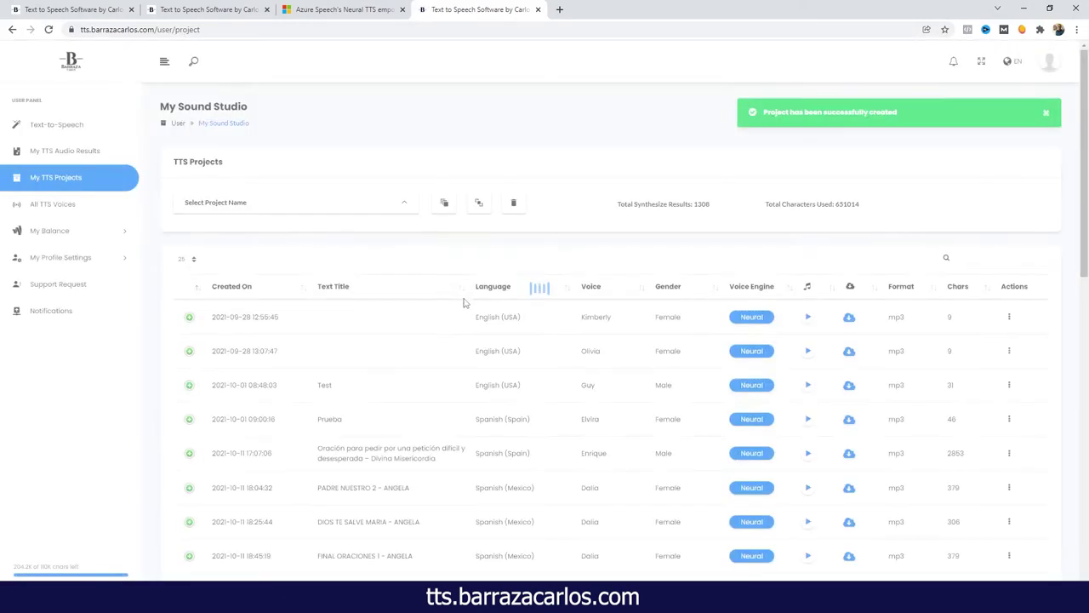
left_click(383, 213)
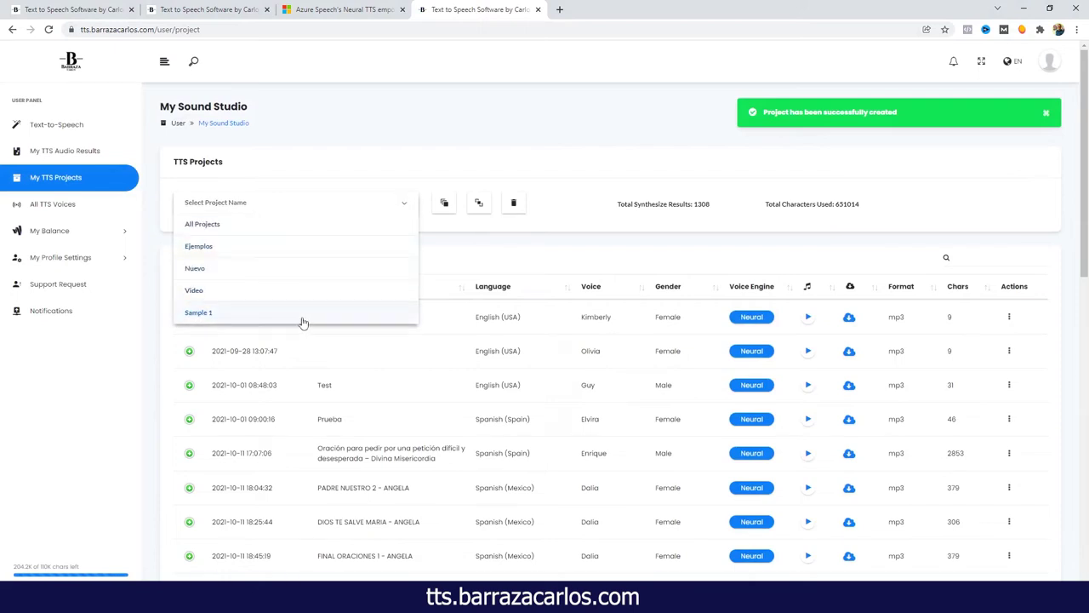
left_click(303, 316)
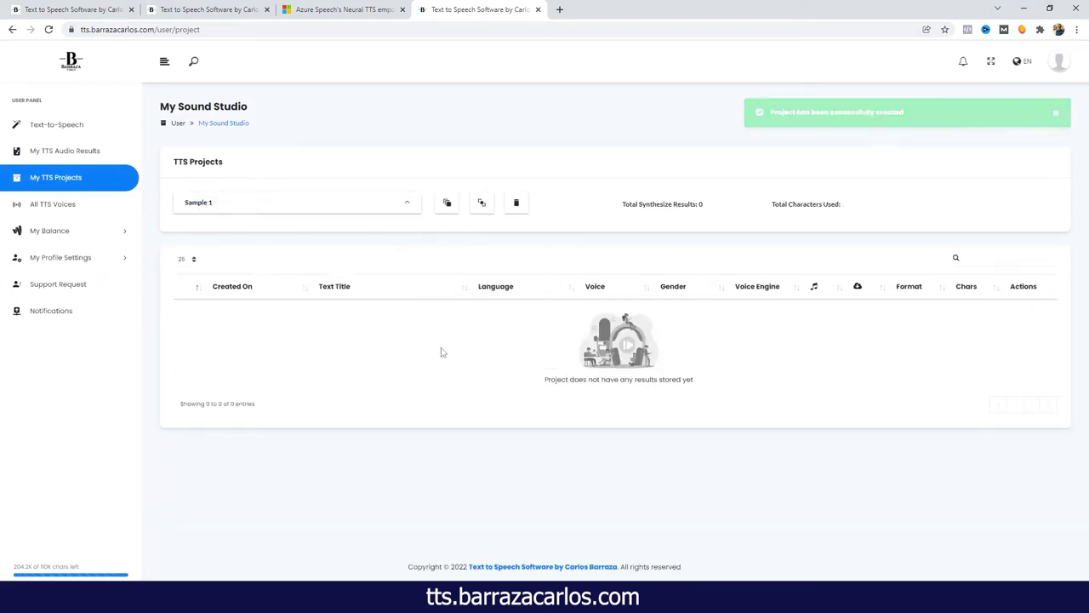
Back on the synthesis page, choose English (USA) with the Kevin voice
left_click(80, 132)
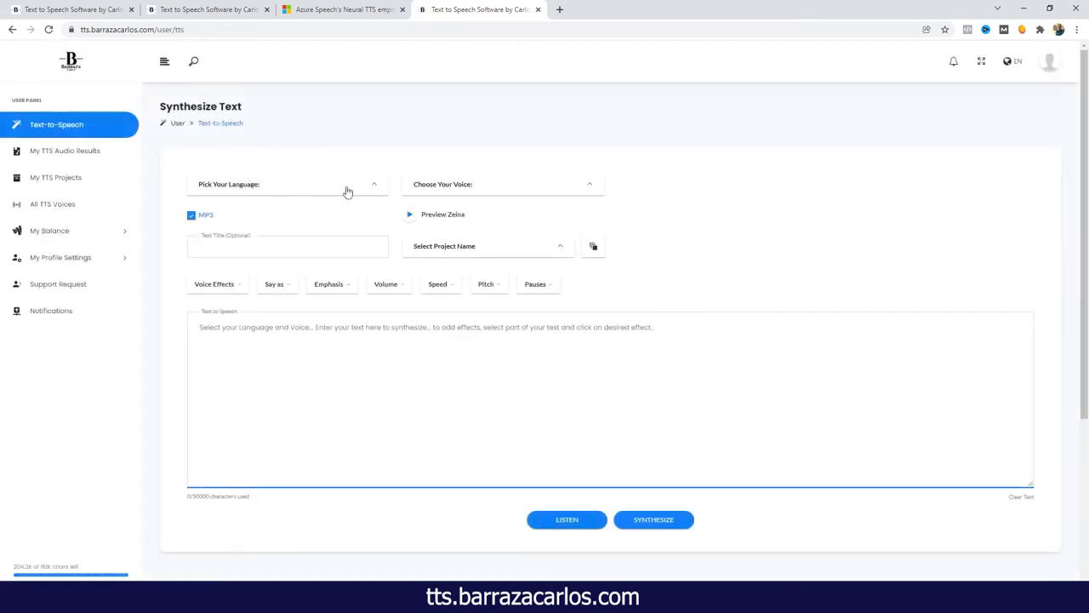
left_click(348, 193)
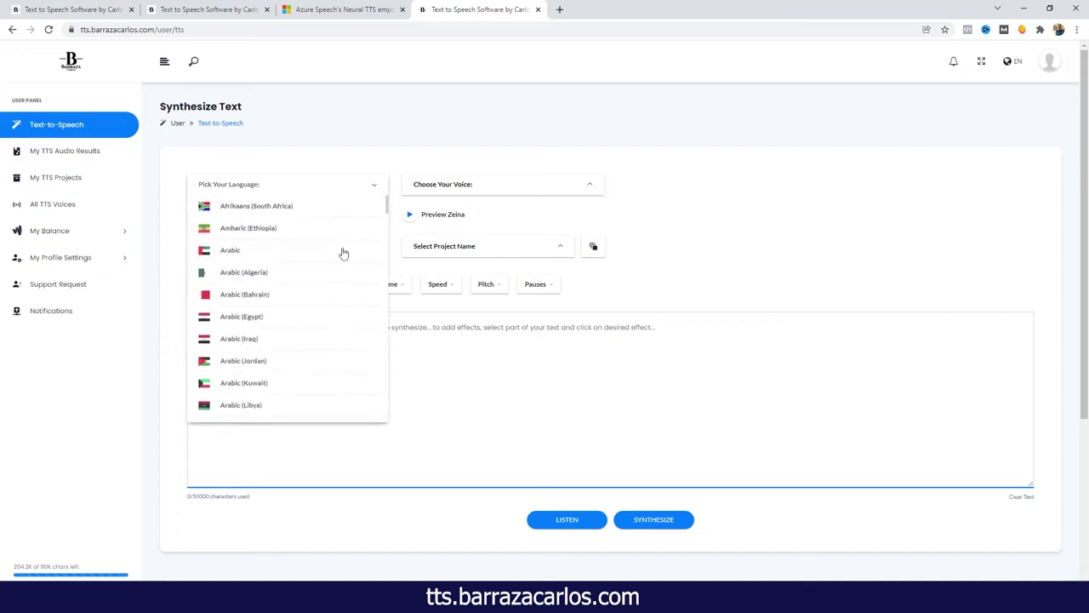
scroll(345, 256, "down", 10)
scroll(347, 259, "down", 5)
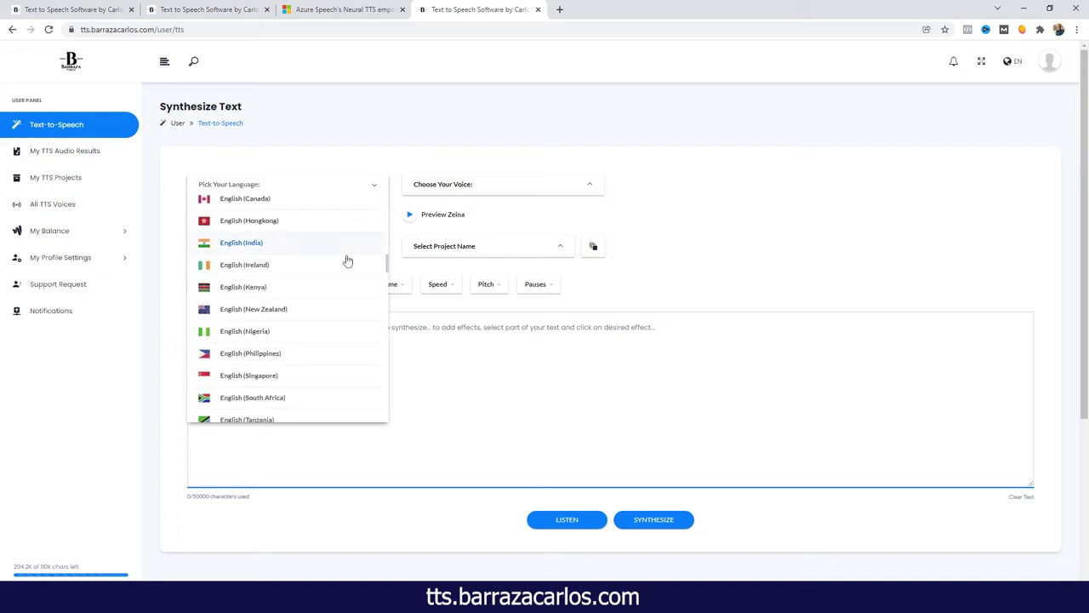
left_click(306, 238)
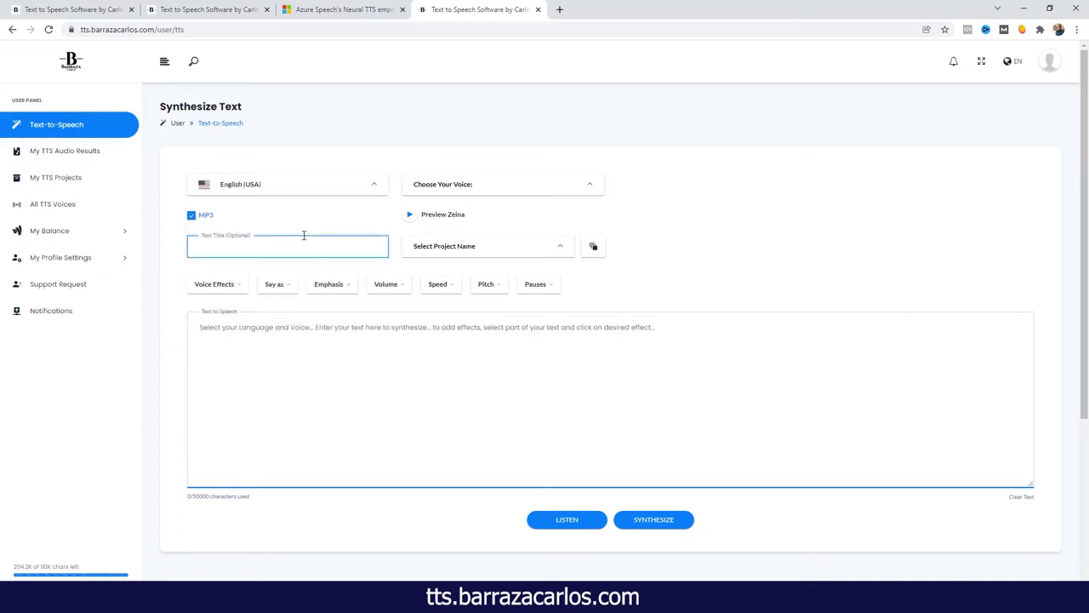
left_click(442, 186)
scroll(451, 239, "down", 3)
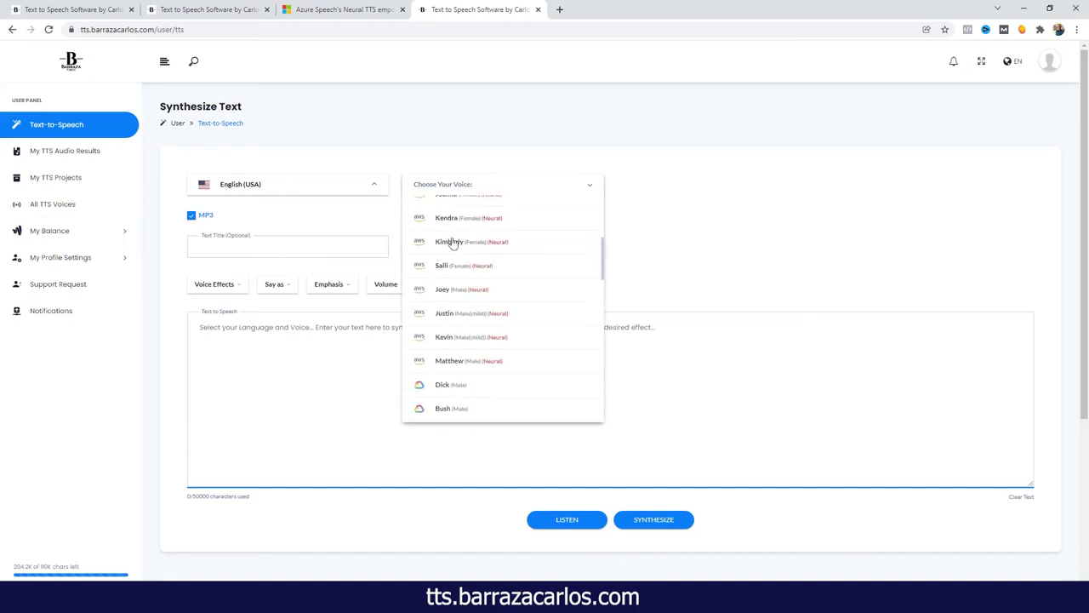
left_click(472, 340)
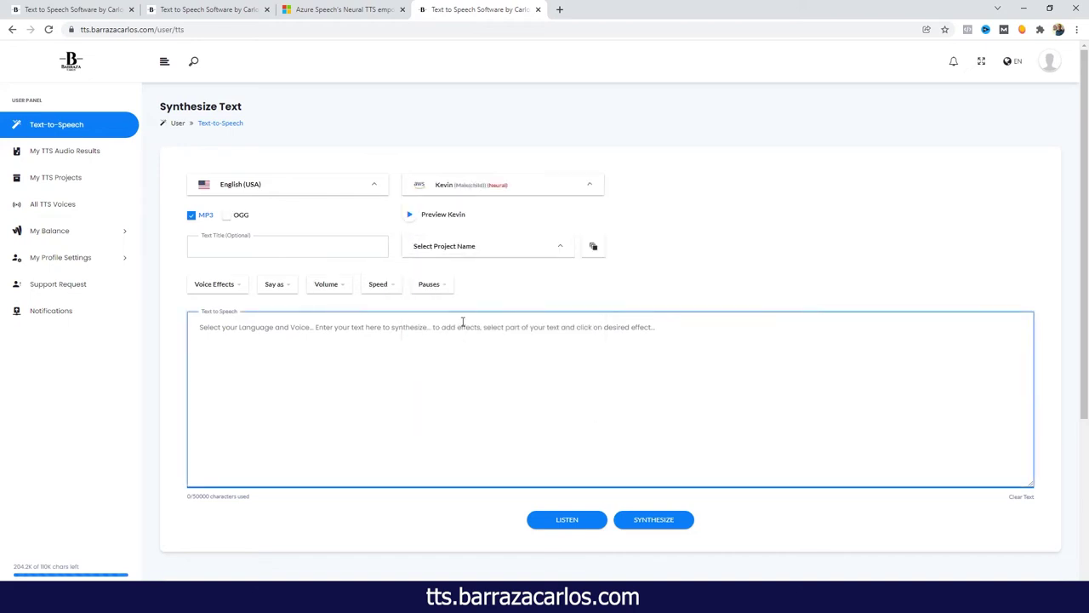
Assign project Sample 1 and type 'I am Kevin. I am from New York.'
left_click(465, 257)
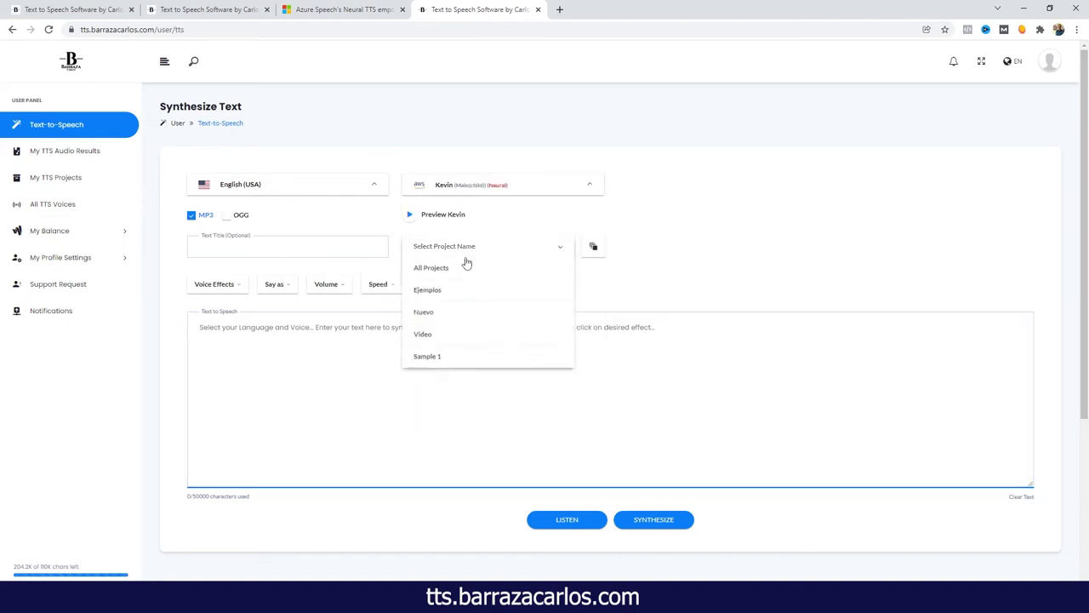
left_click(430, 357)
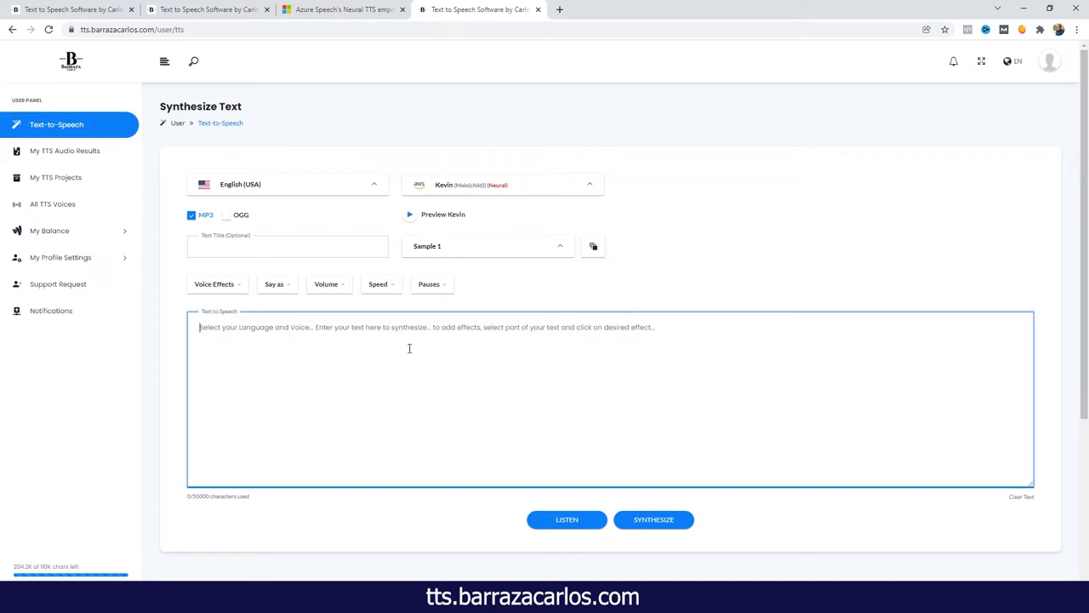
type("I am ")
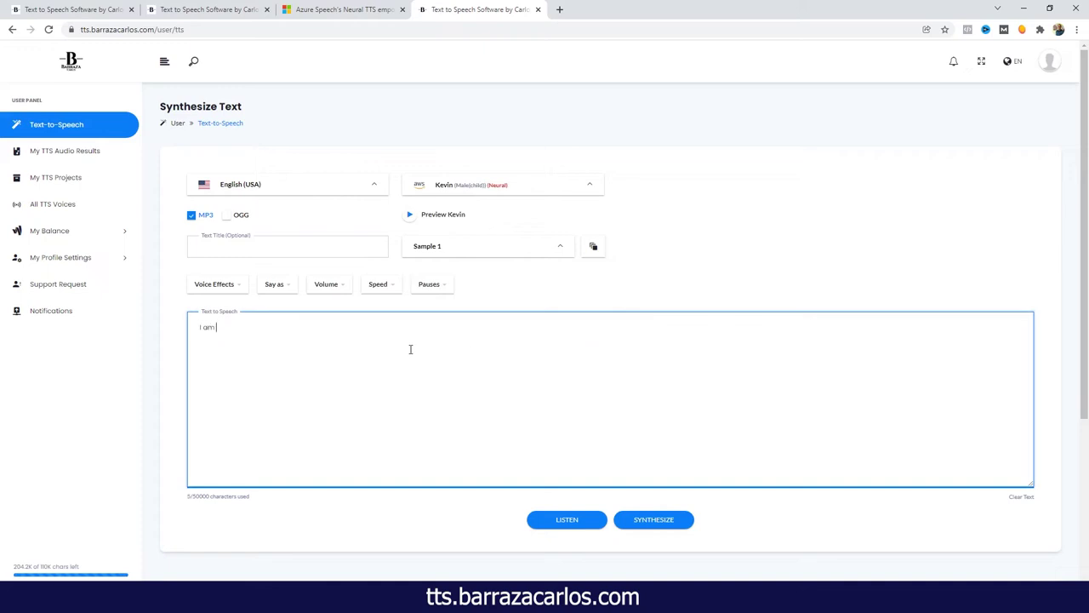
type("Kevin. I am from New York.")
Synthesize the Kevin sentence and play the resulting 31-character mp3 clip
left_click(652, 524)
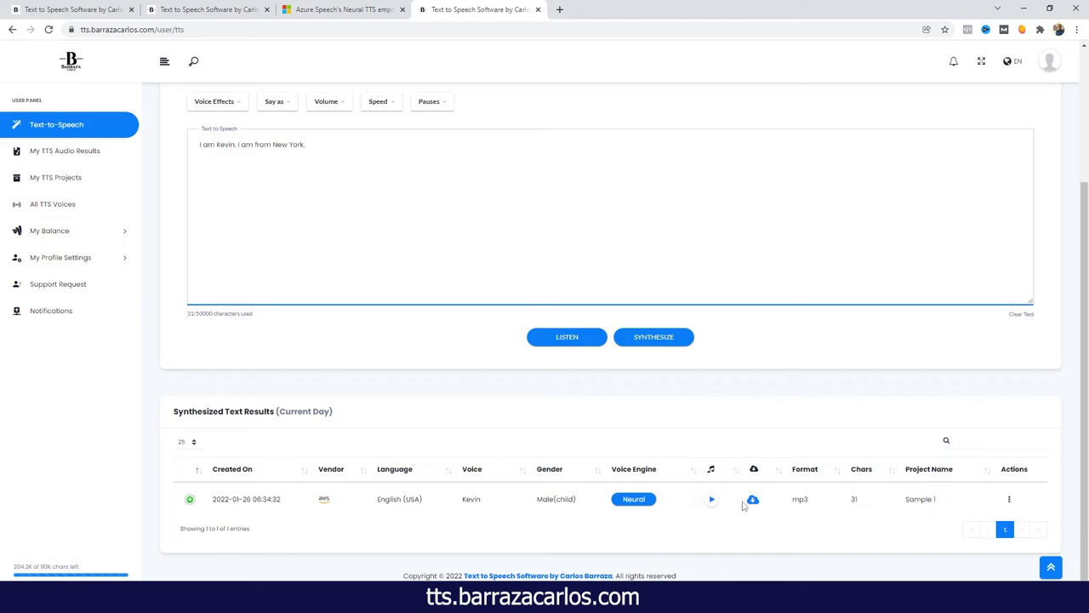
left_click(711, 501)
Browse the language list and keep English (USA)
scroll(463, 400, "up", 2)
scroll(458, 375, "up", 1)
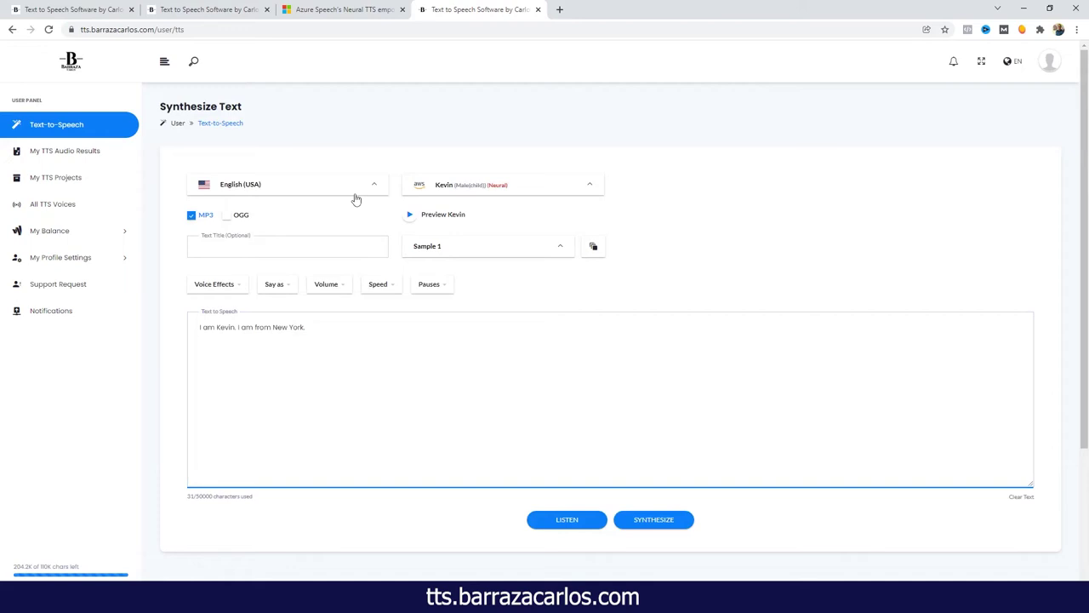
left_click(294, 186)
scroll(308, 242, "down", 1)
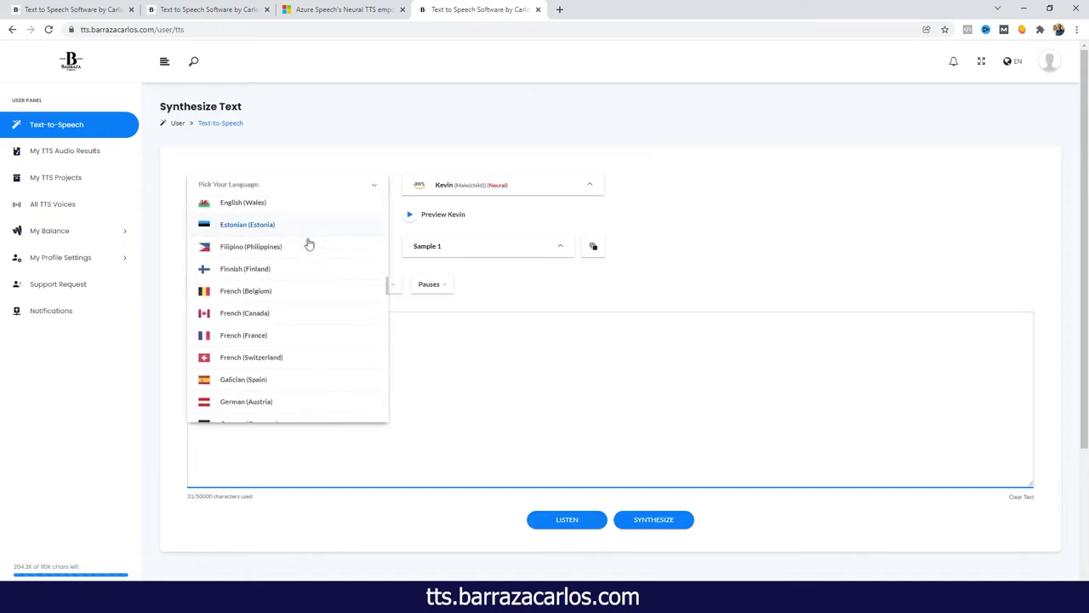
scroll(309, 244, "down", 1)
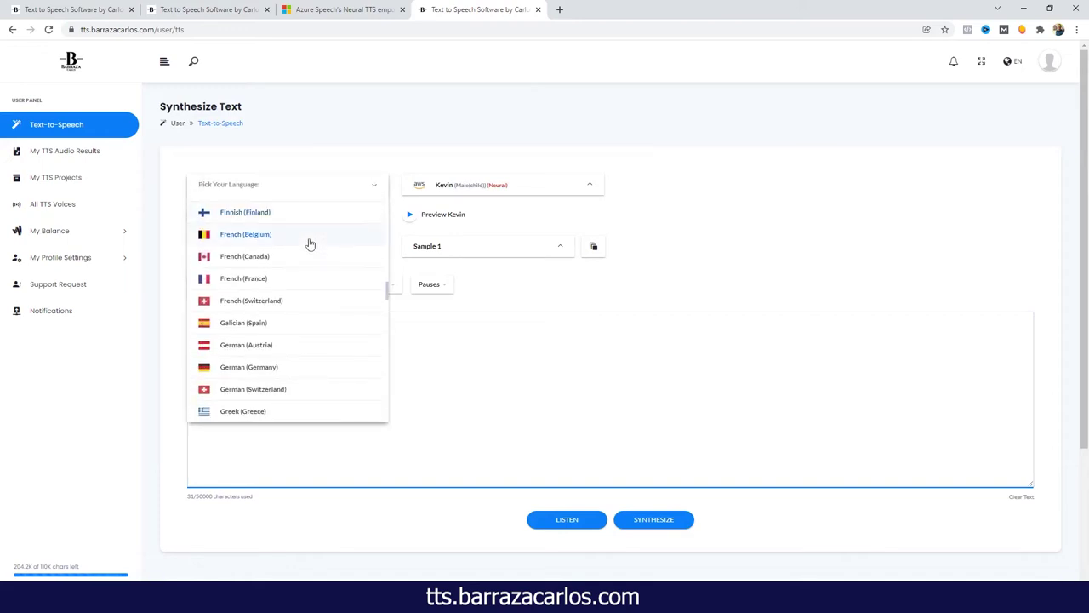
scroll(309, 242, "up", 1)
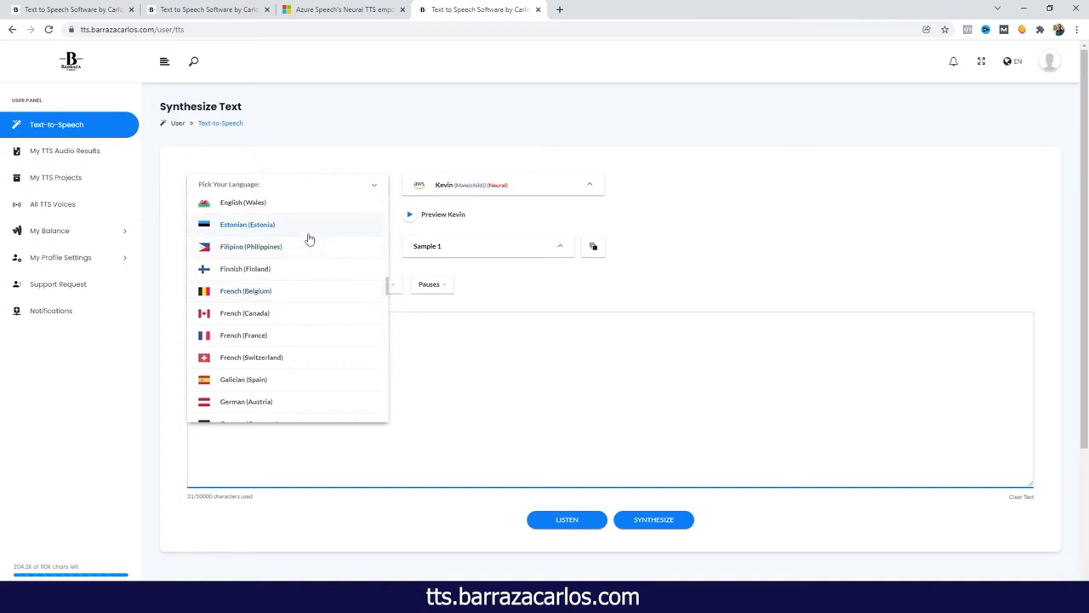
scroll(308, 240, "up", 1)
left_click(489, 191)
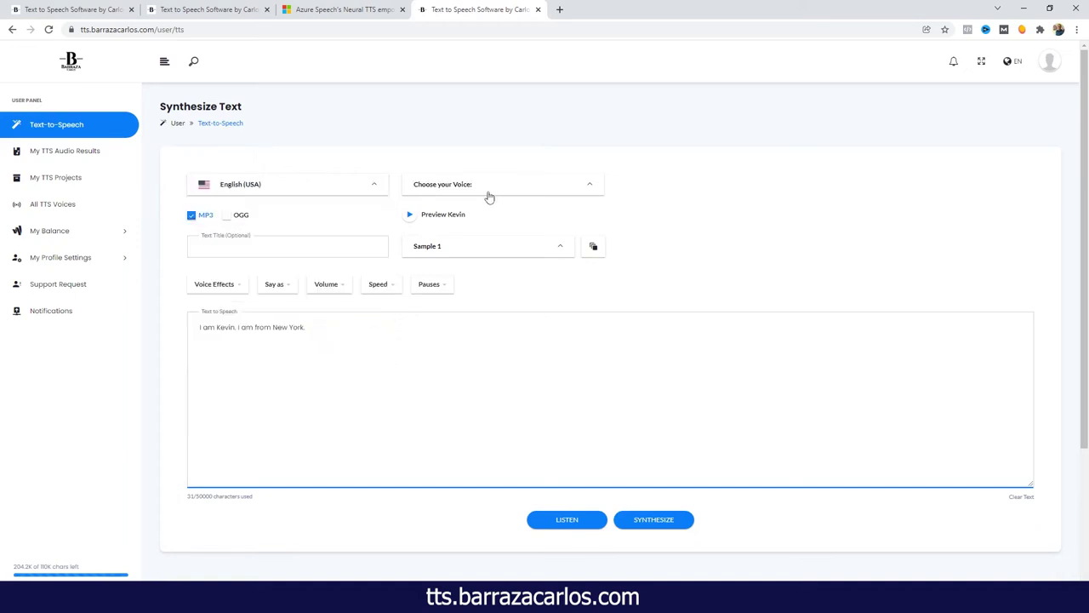
Switch the voice to Guy (Neural), preview it, and select the Kevin sentence
left_click(489, 195)
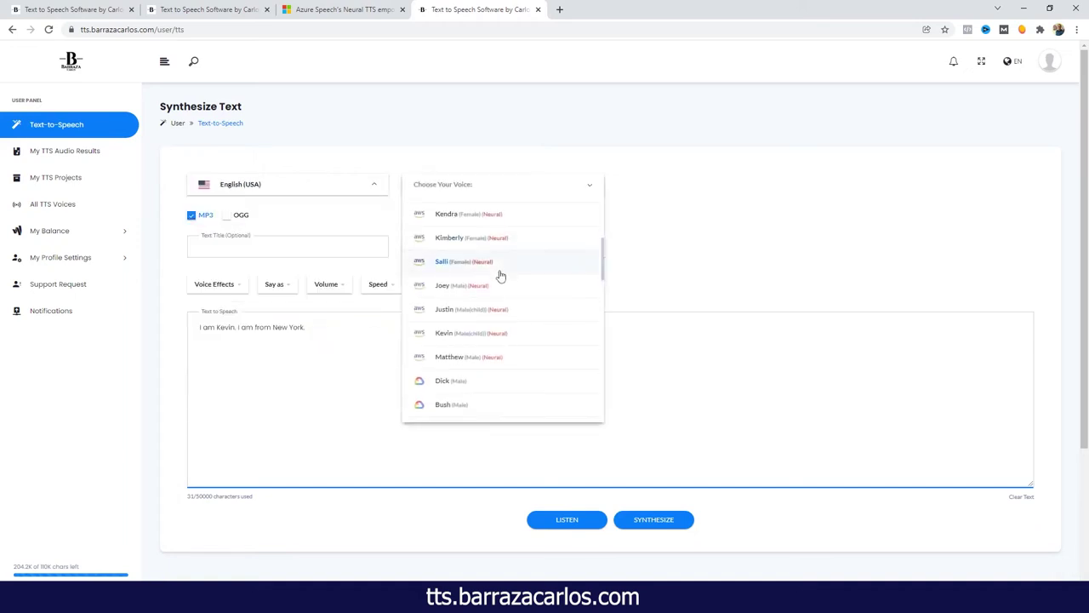
scroll(500, 274, "down", 5)
scroll(502, 273, "down", 5)
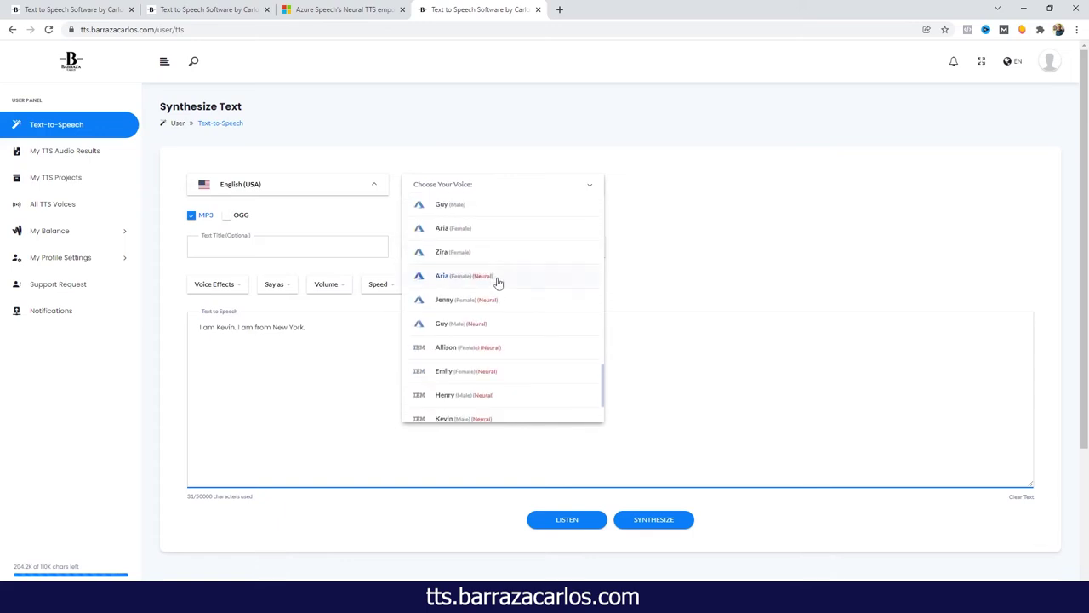
left_click(516, 323)
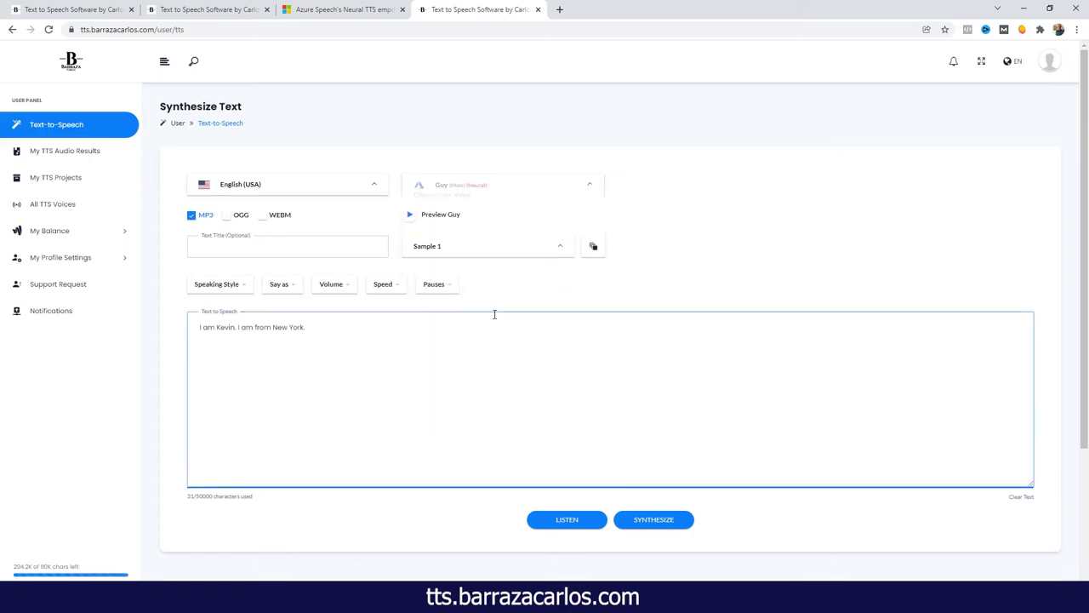
left_click(411, 217)
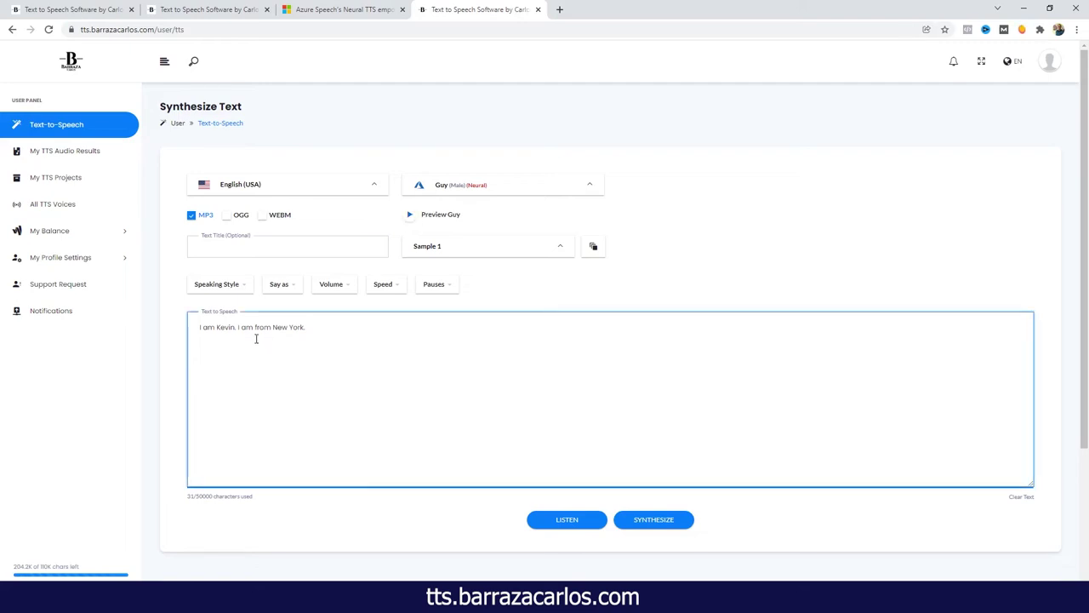
left_click_drag(303, 335, 177, 335)
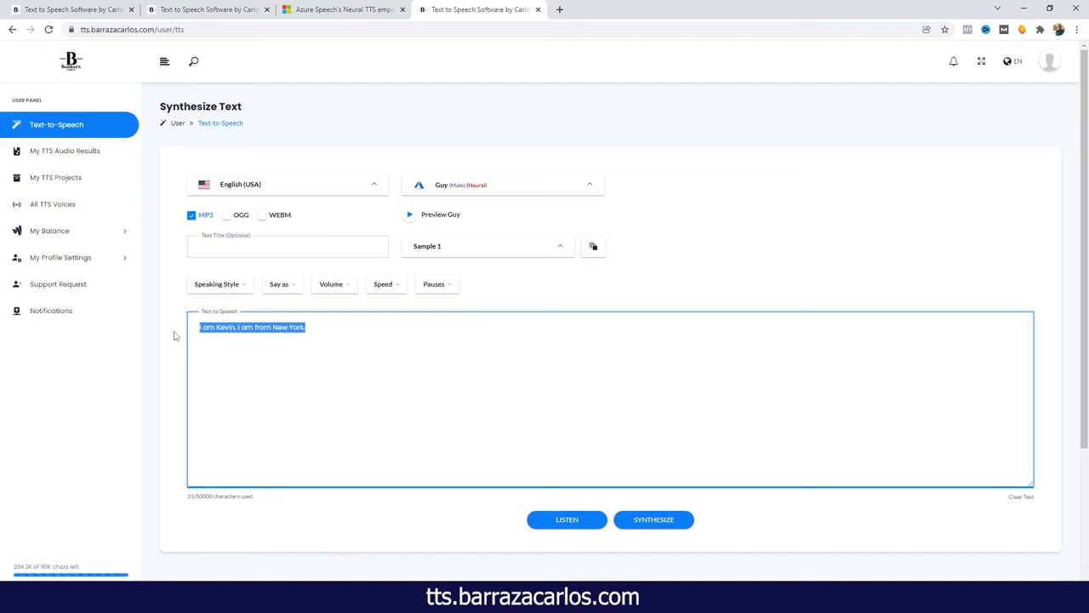
Replace the text with 'Hello, today is going to be a warm day. I am happy for that.' and play it with Guy
type("Hello")
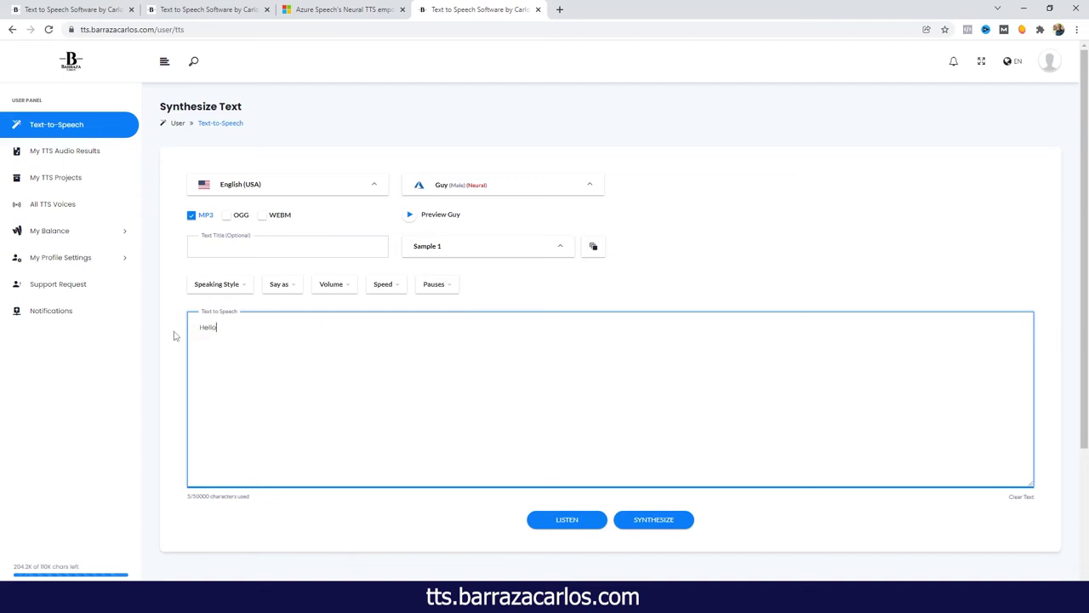
type(", today is going to be a warm day. I am happy for that.")
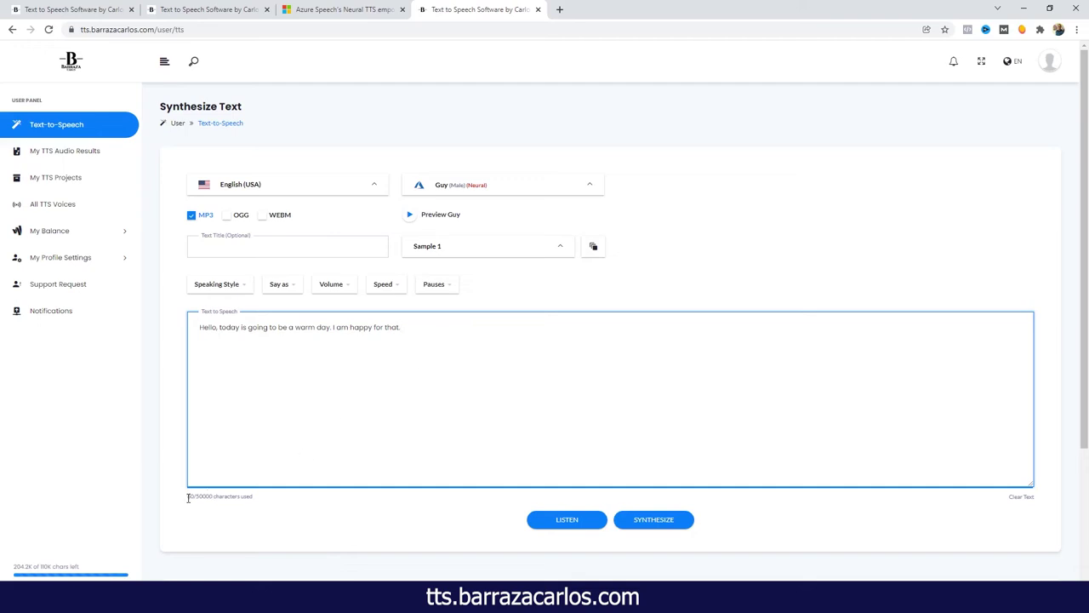
left_click_drag(188, 498, 194, 503)
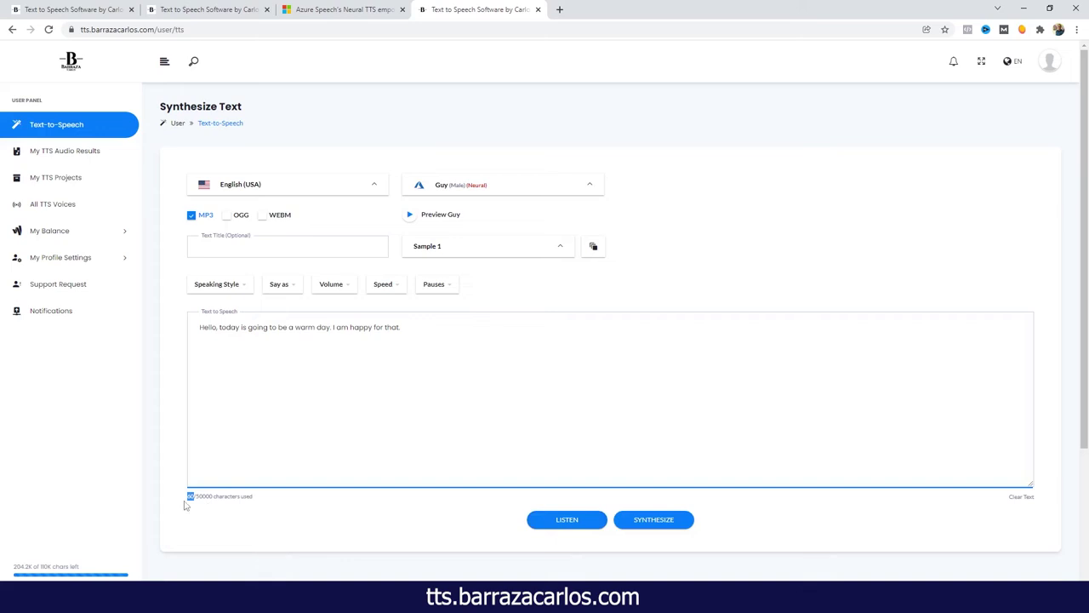
left_click(546, 520)
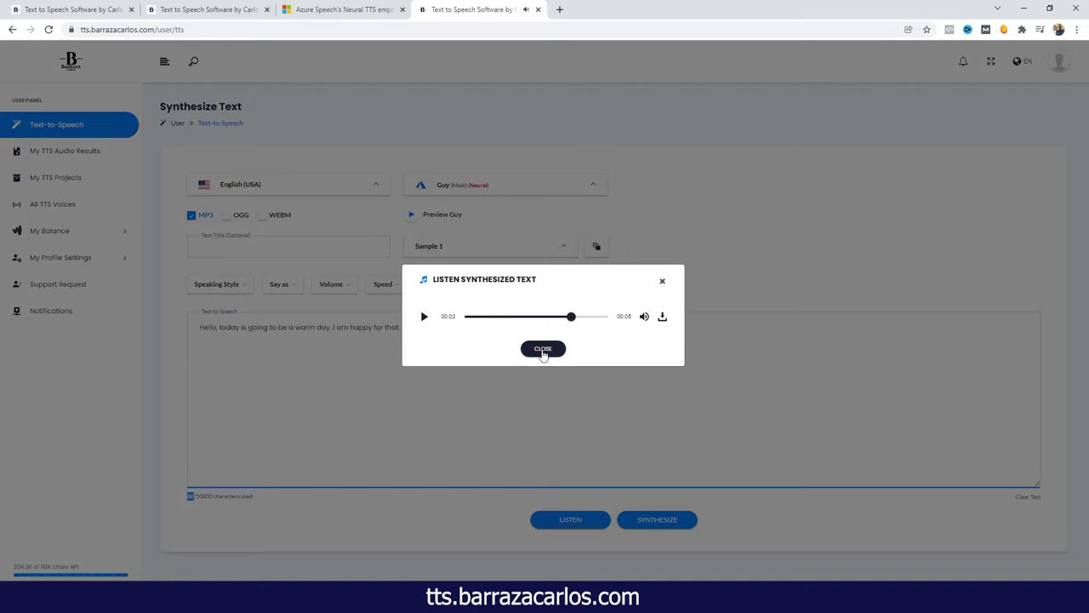
left_click(543, 349)
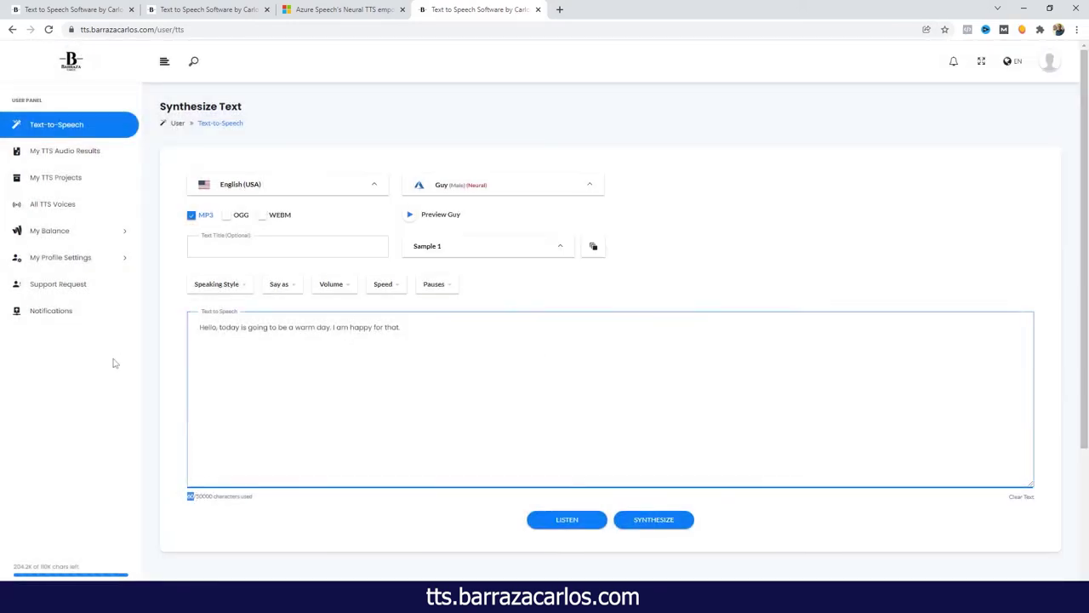
left_click_drag(437, 340, 189, 322)
key("ctrl+c")
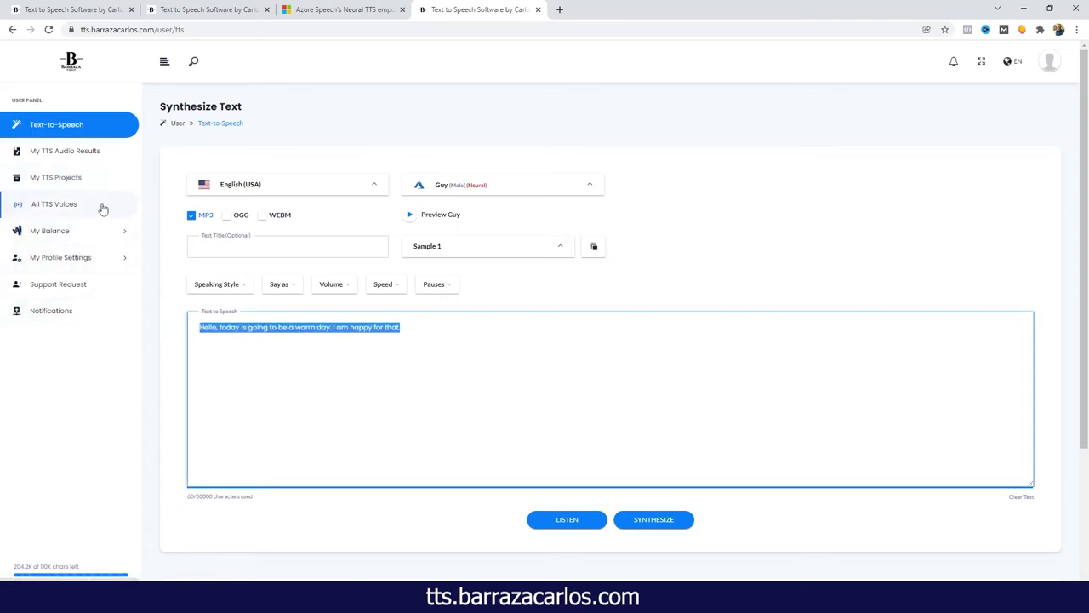
left_click(92, 235)
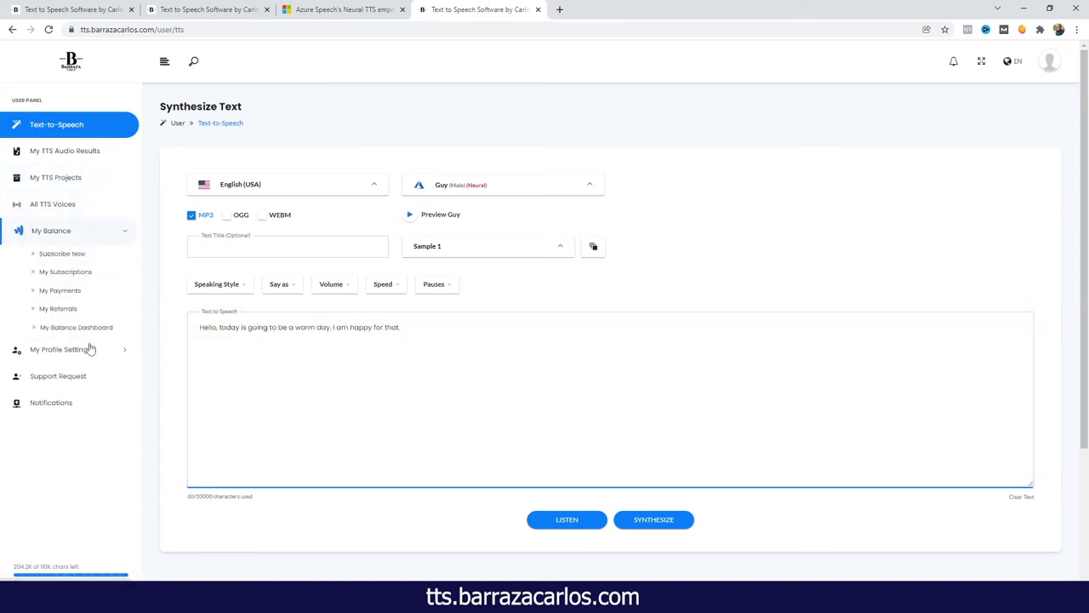
left_click(94, 330)
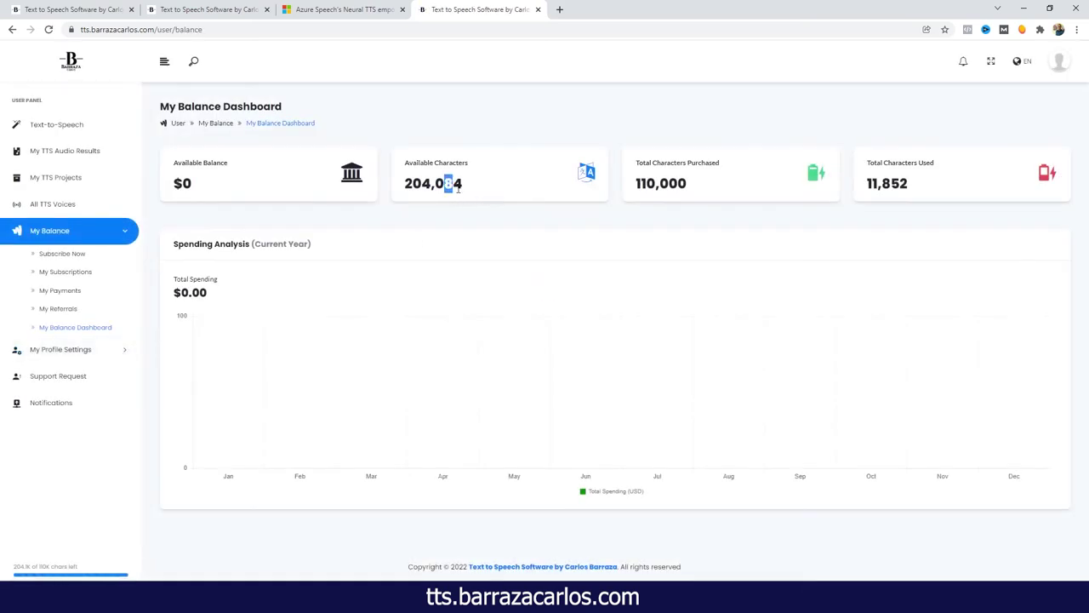
left_click_drag(458, 189, 469, 190)
left_click(61, 131)
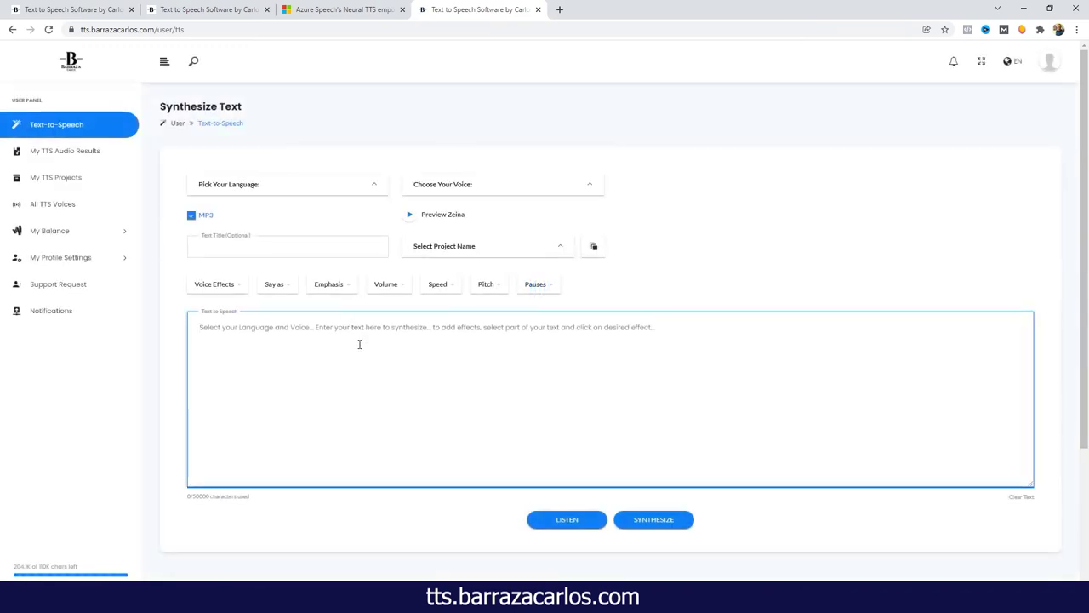
Set the language to English (UK) and choose the Ryan neural voice
left_click(360, 182)
scroll(340, 261, "down", 2)
scroll(345, 264, "up", 2)
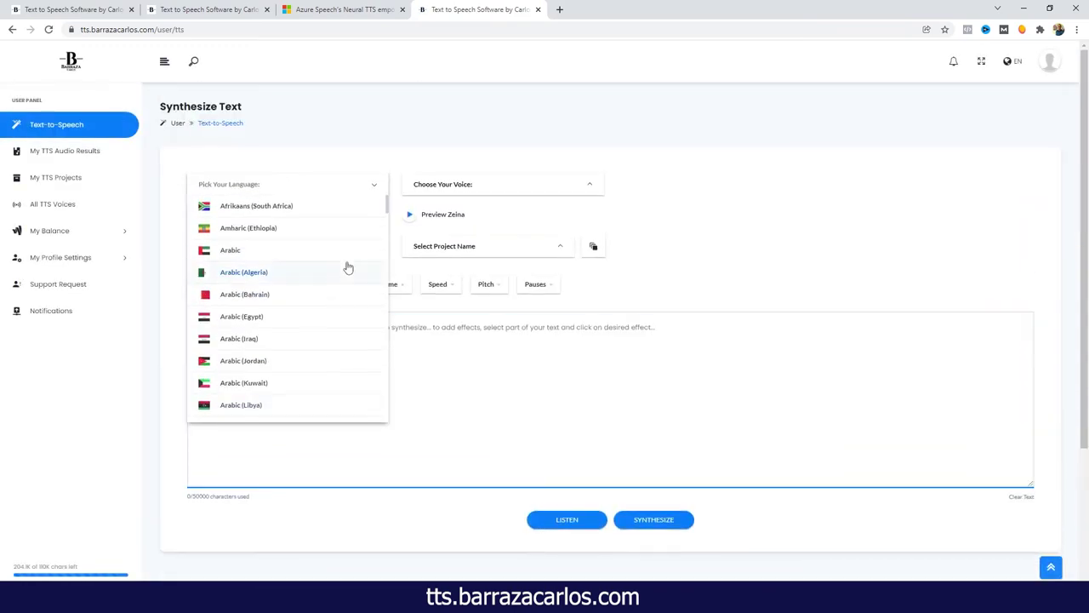
scroll(341, 265, "down", 15)
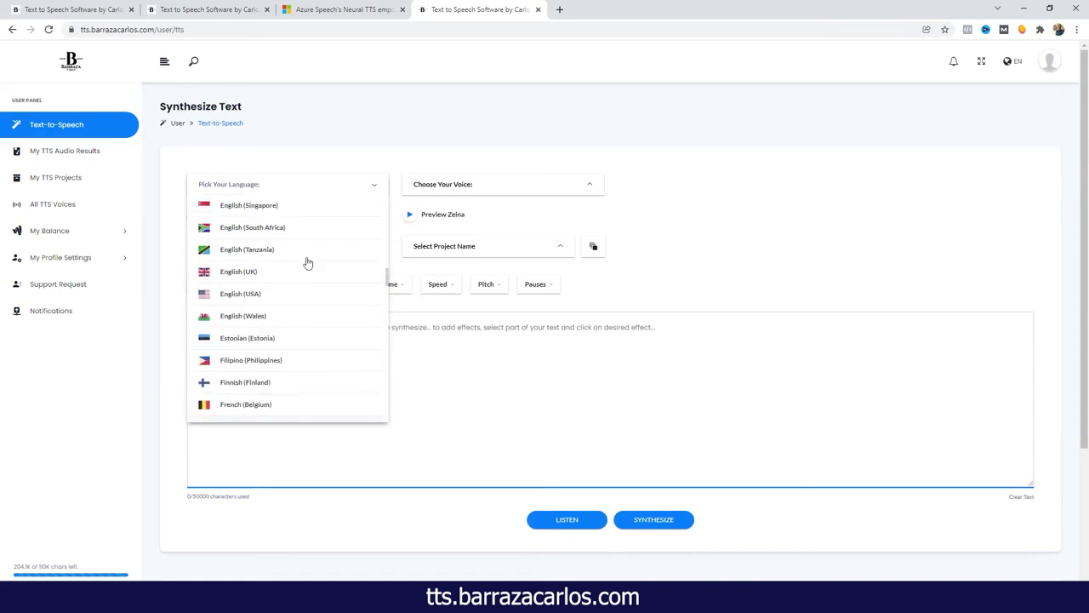
left_click(305, 273)
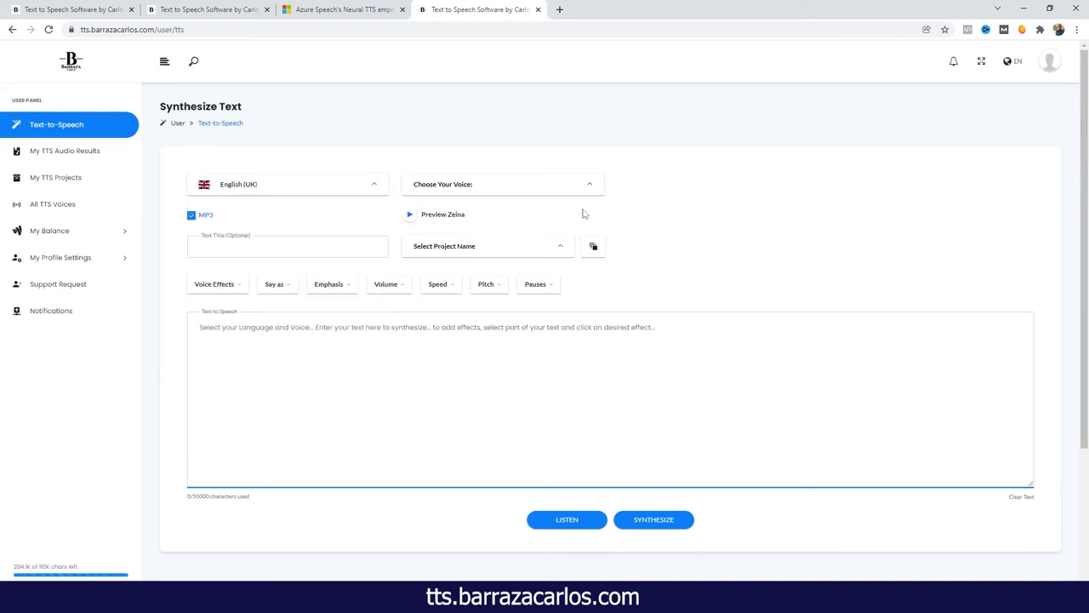
left_click(530, 194)
scroll(506, 247, "down", 5)
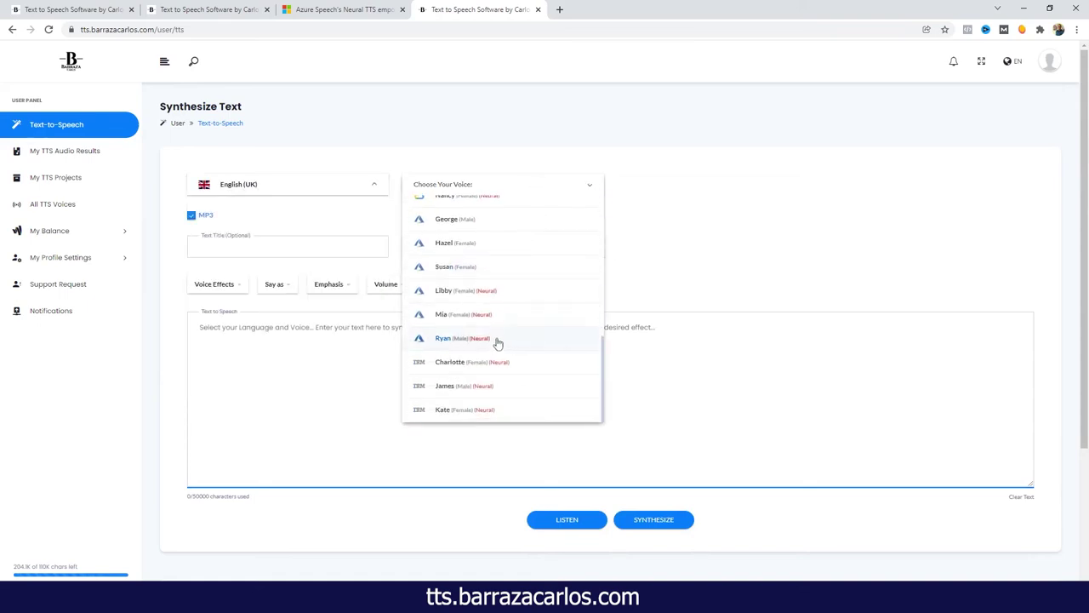
left_click(498, 341)
Paste the warm-day sentence and play it in Ryan's voice
left_click(401, 338)
key("ctrl+v")
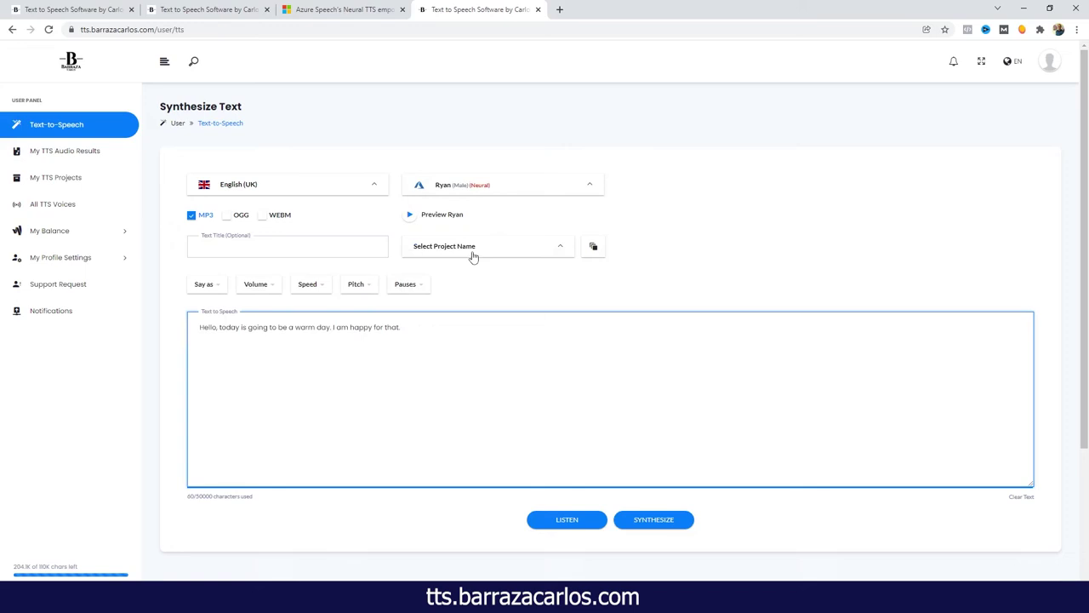
left_click(564, 521)
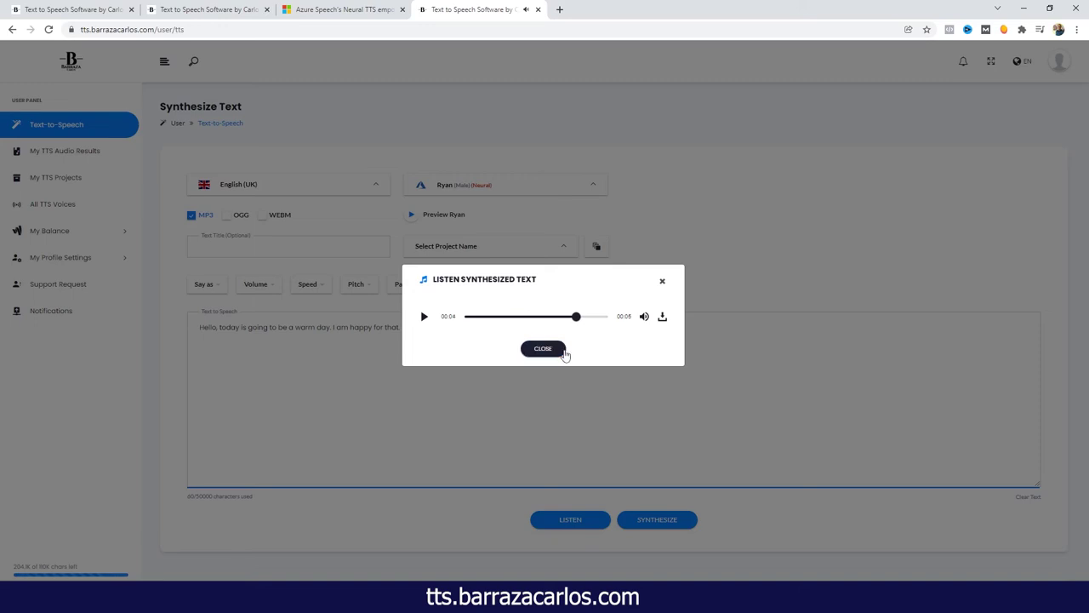
Check the My Balance Dashboard (204,024 characters available), then return to the Text-to-Speech editor
left_click(563, 352)
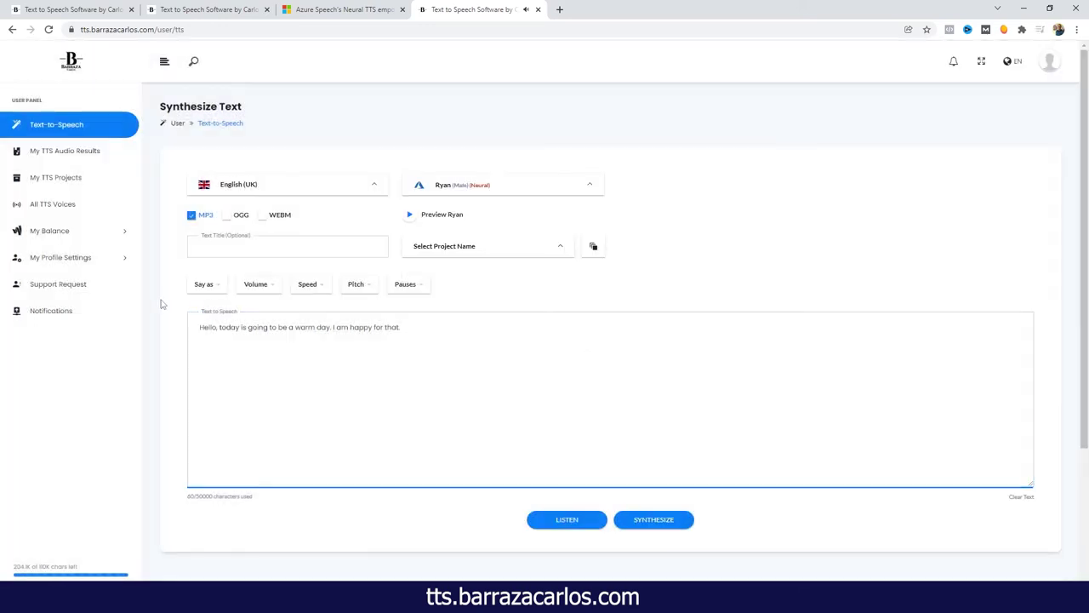
left_click(120, 234)
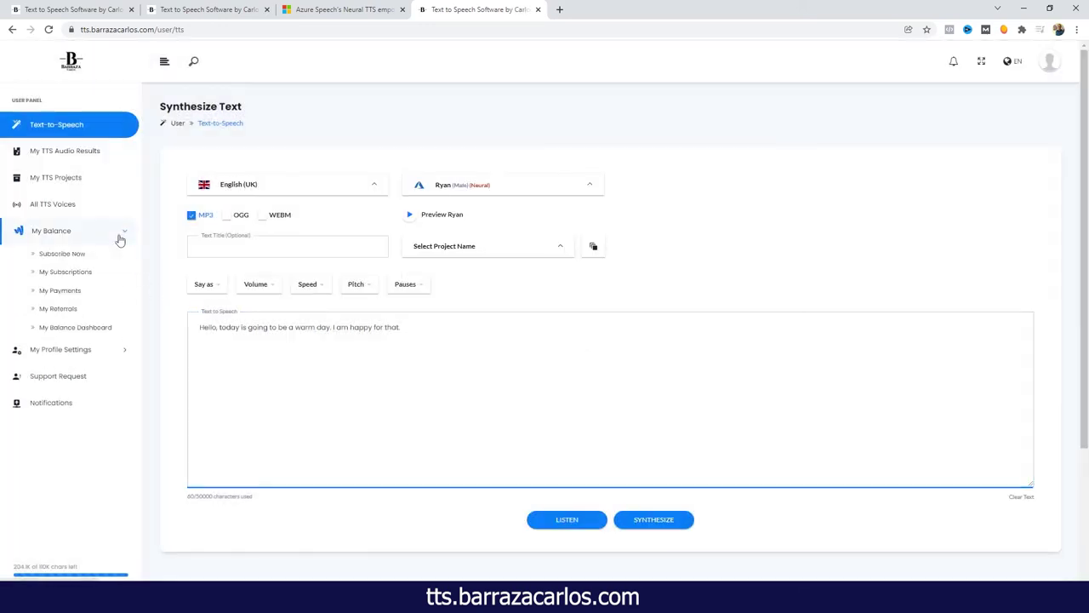
left_click(68, 331)
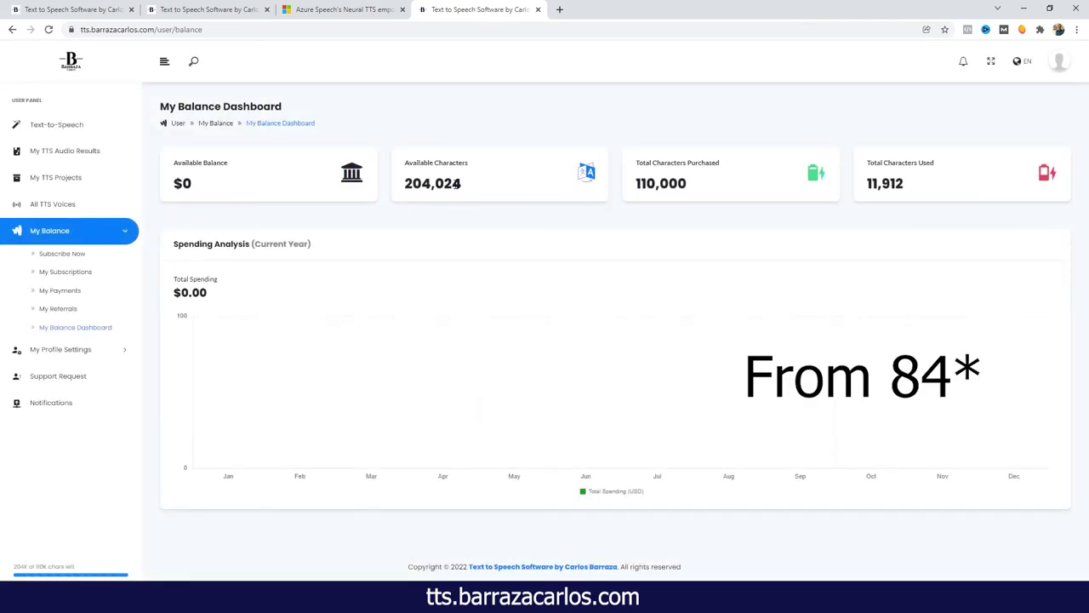
left_click(111, 128)
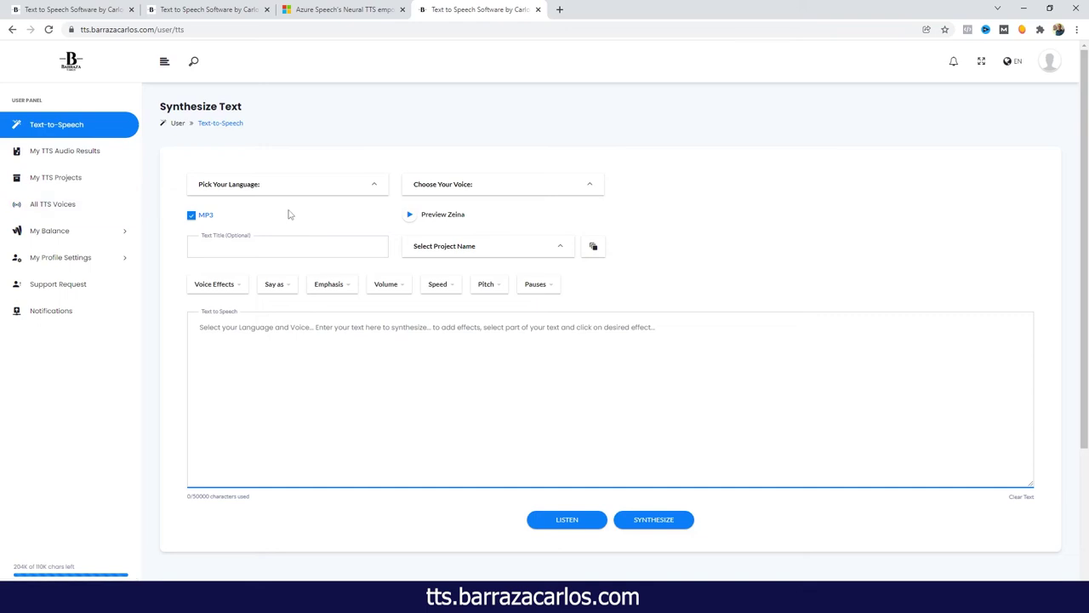
Switch to the Blaster Online - Speechelo voice generator tab
left_click(281, 323)
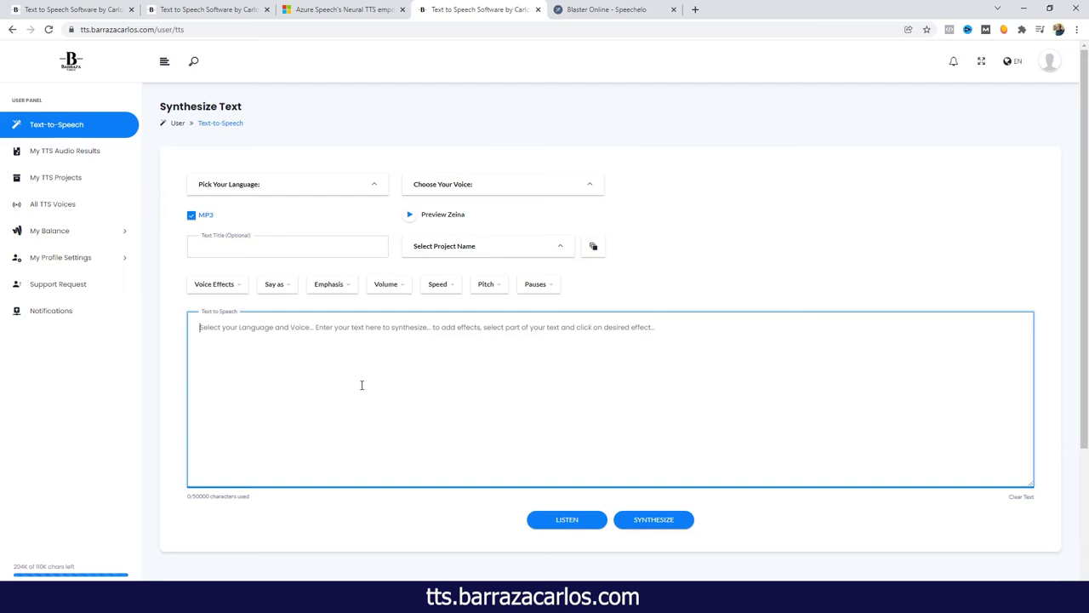
left_click(593, 7)
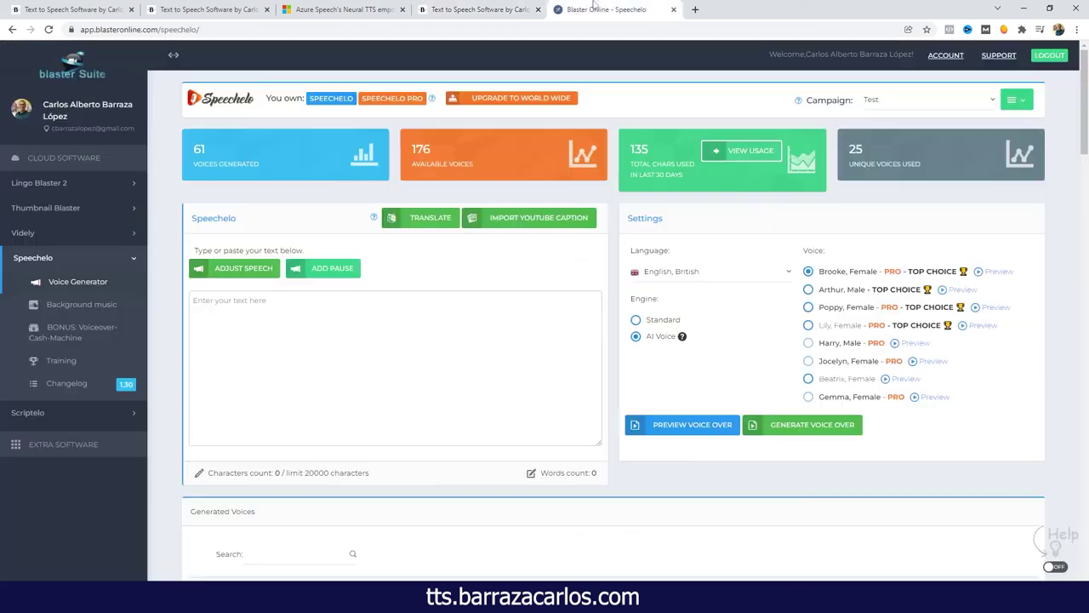
left_click(488, 366)
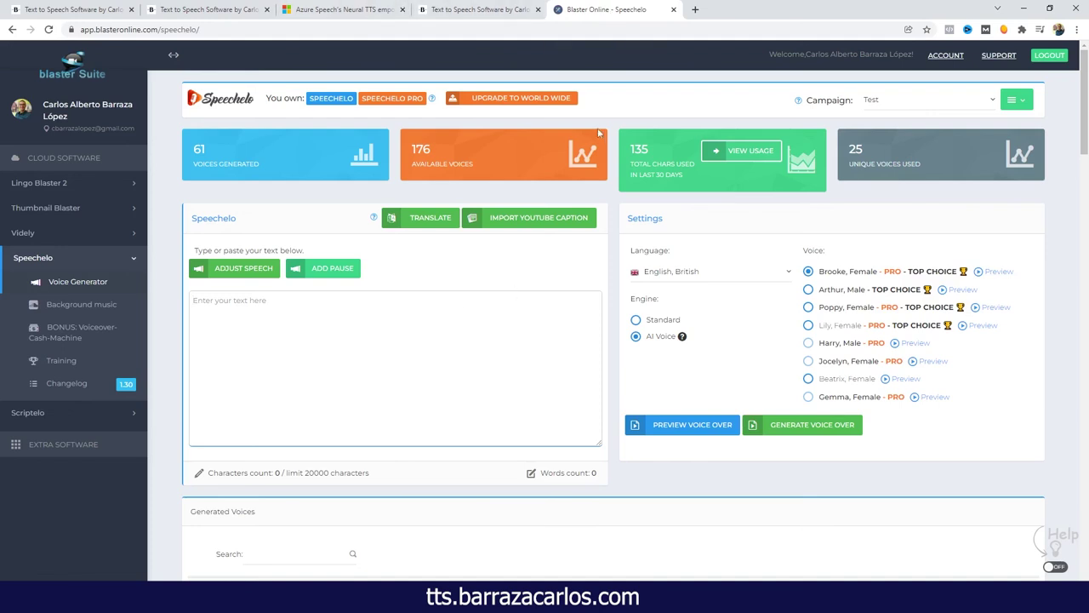
left_click(491, 8)
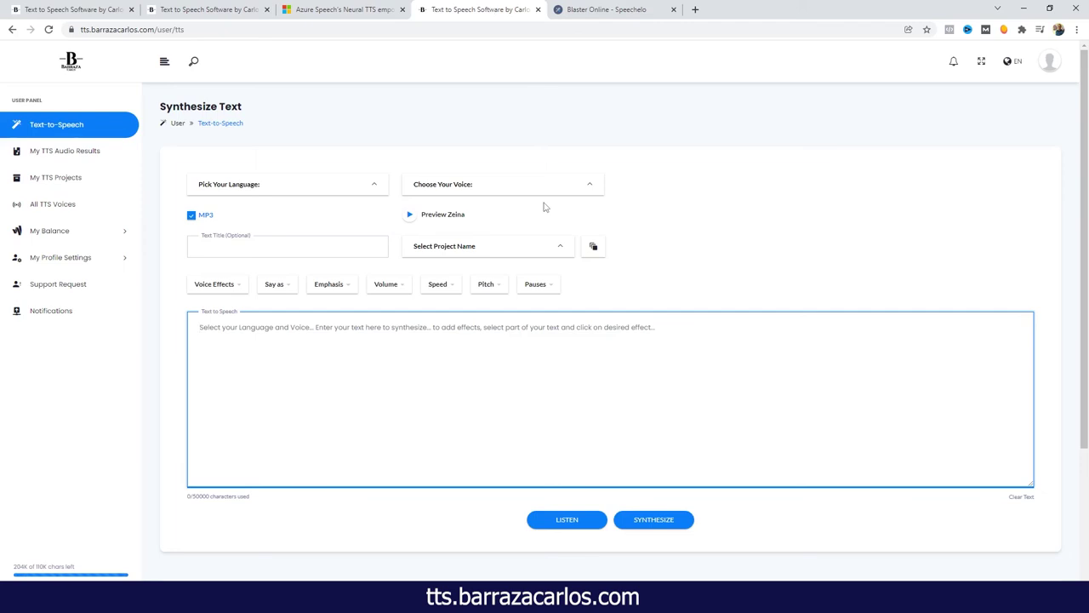
left_click(611, 8)
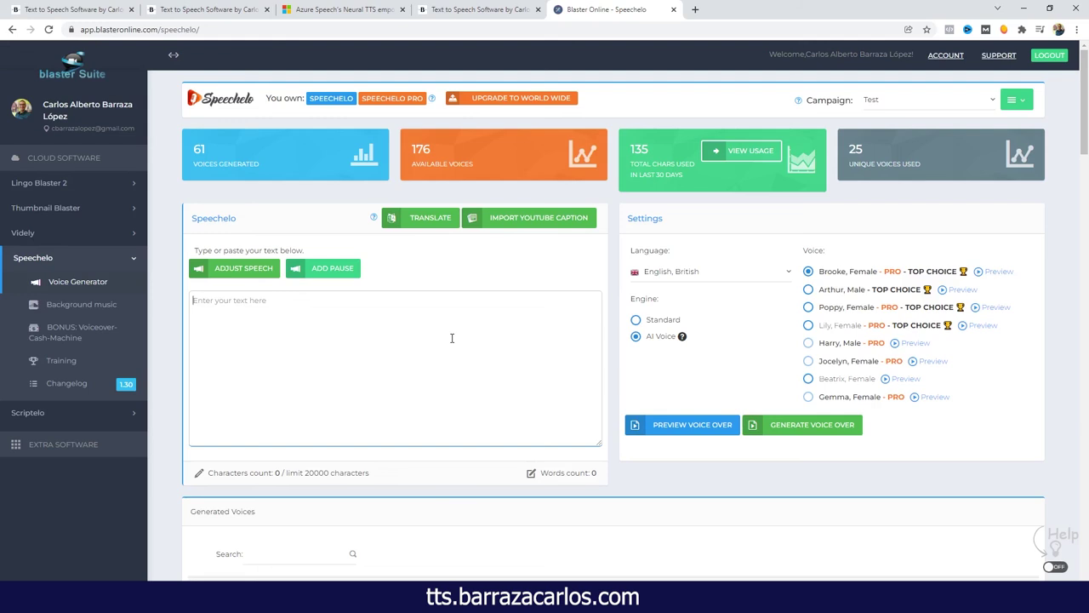
Keep English, British as the language, paste the 60-character warm-day sentence, and select the Beatrix voice
left_click(706, 277)
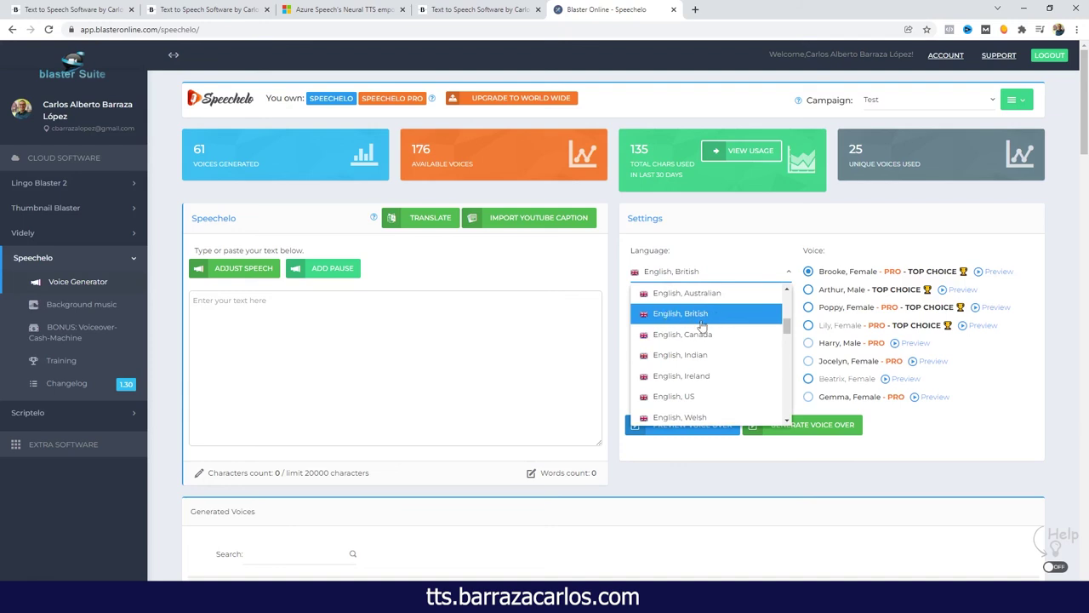
scroll(701, 327, "up", 1)
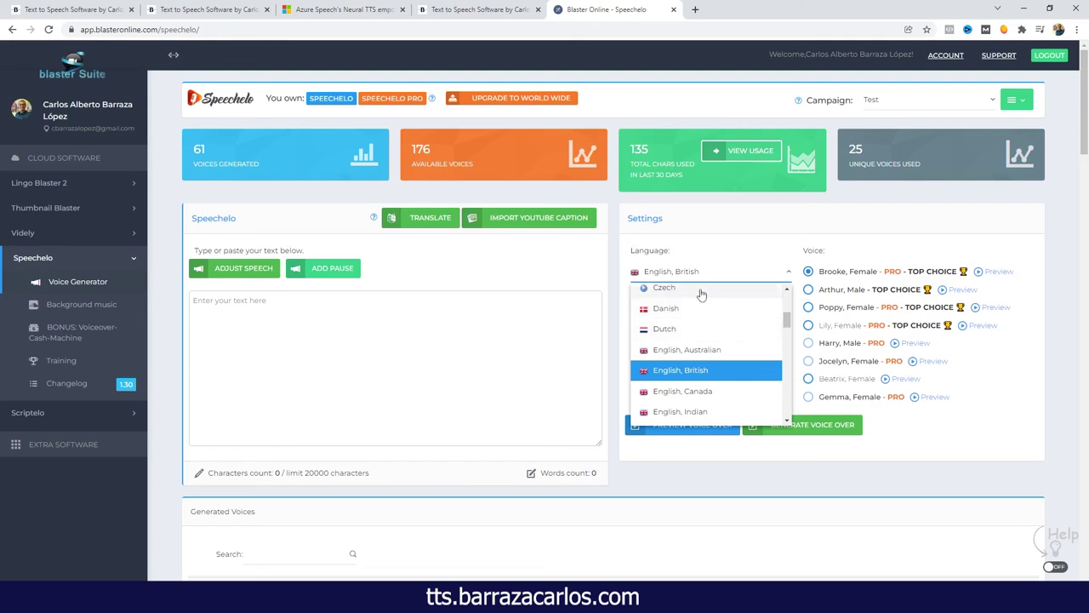
left_click(714, 381)
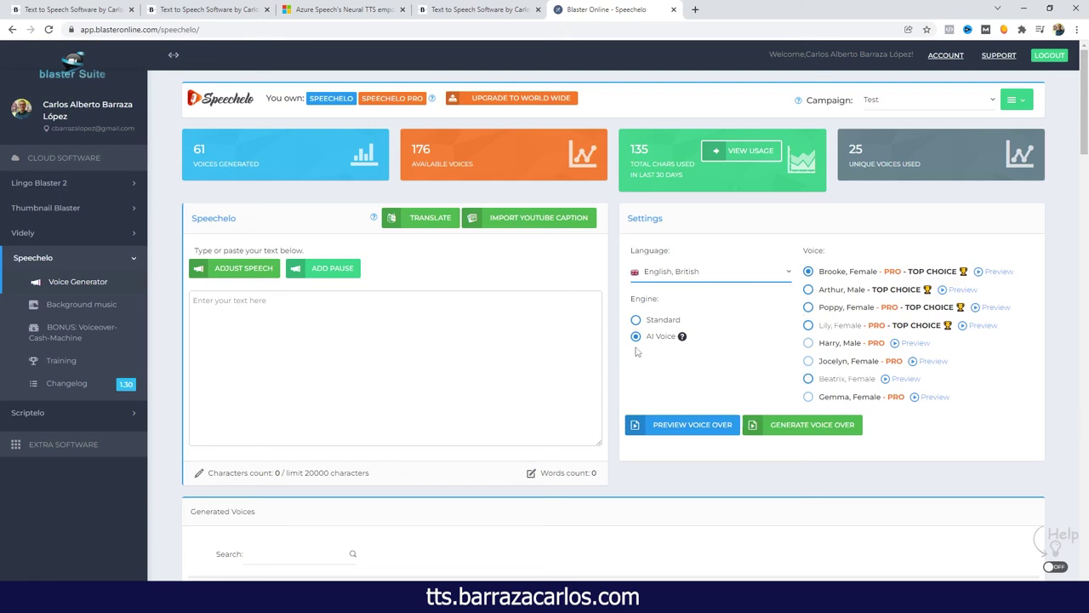
left_click(387, 365)
type("Hello, today is going to be a warm day. I am happy for that.")
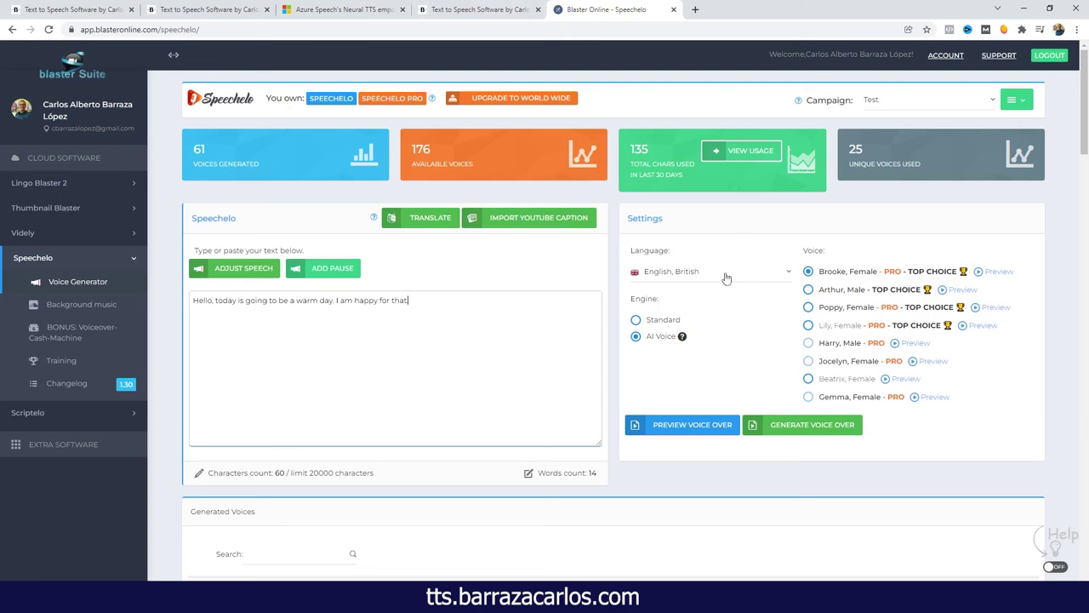
left_click(809, 378)
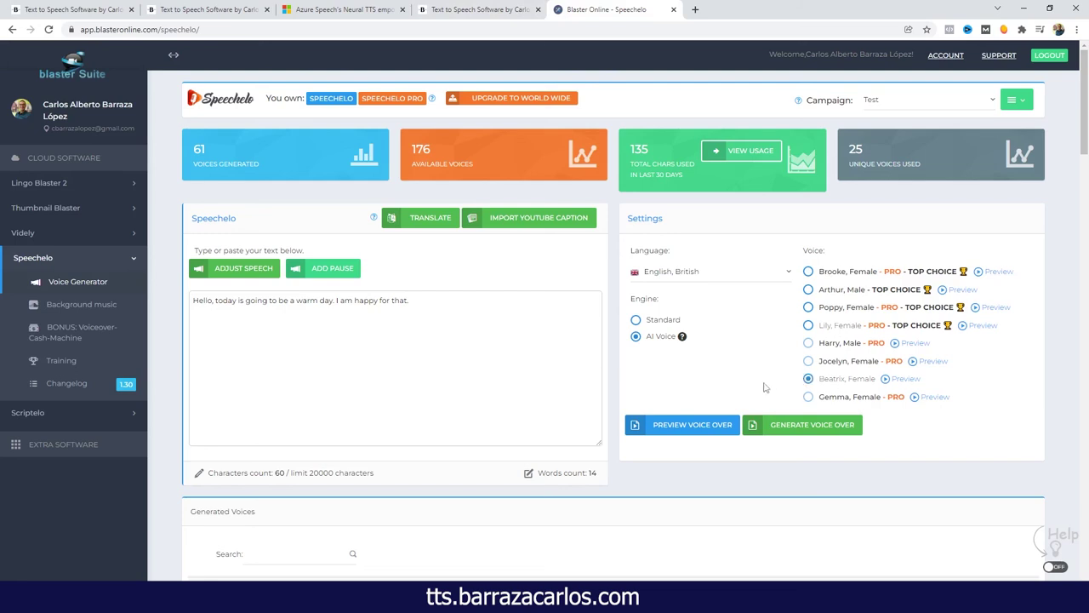
Preview the Beatrix voice-over of the sentence, then close the audio preview
left_click(684, 434)
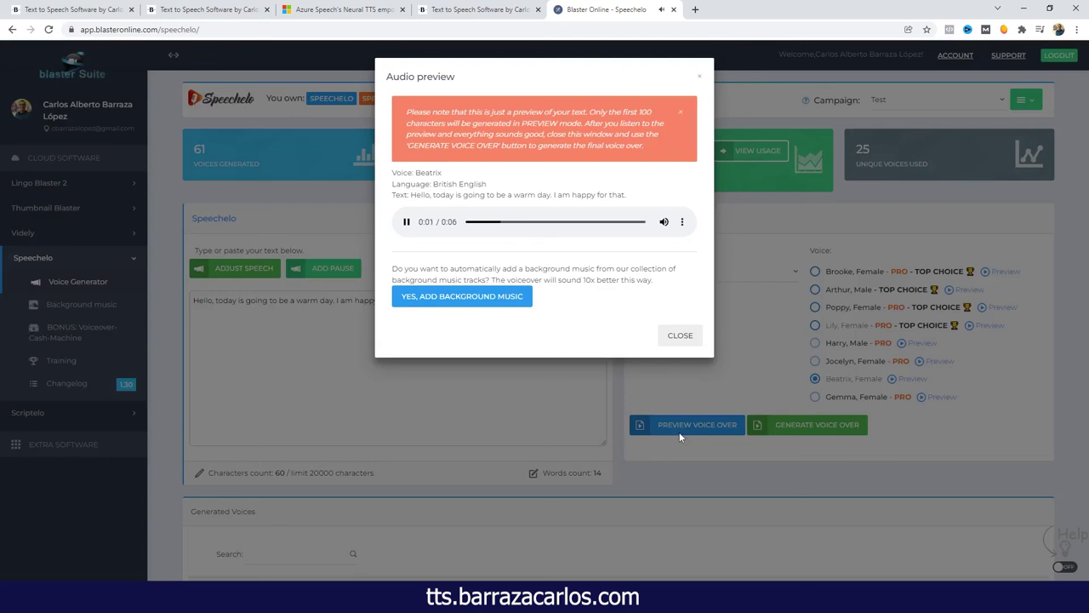
left_click(694, 340)
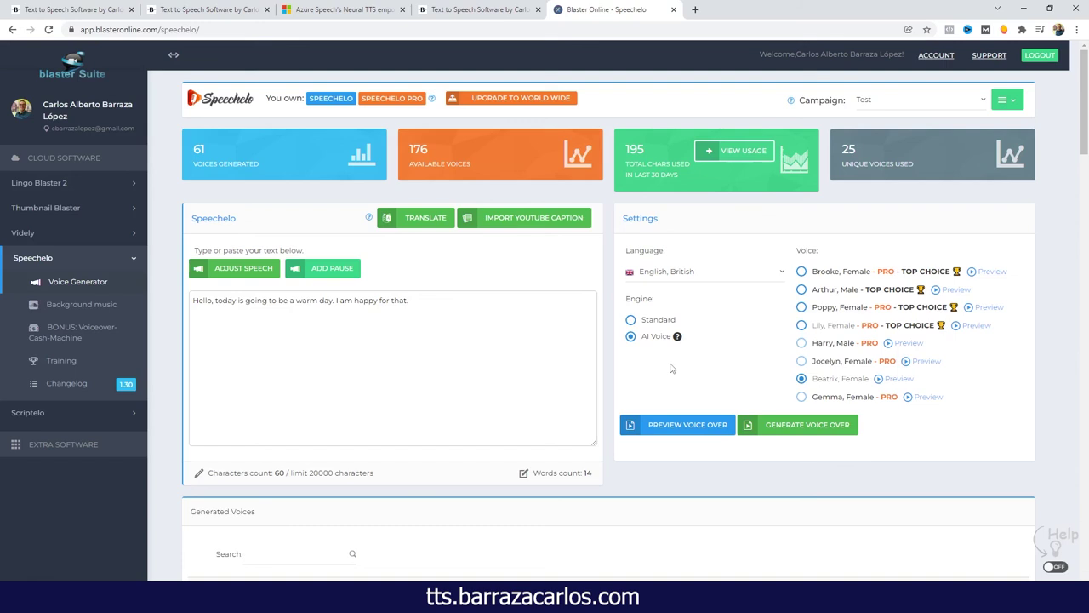
Return to the Text to Speech Software by Carlos Barraza tab's empty Synthesize Text page
left_click(523, 9)
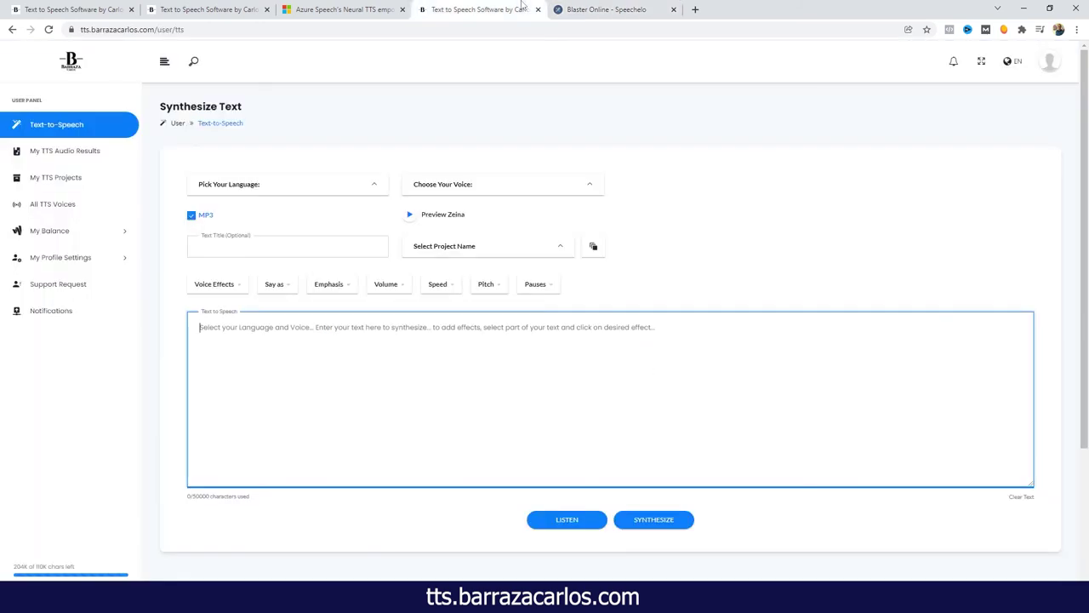